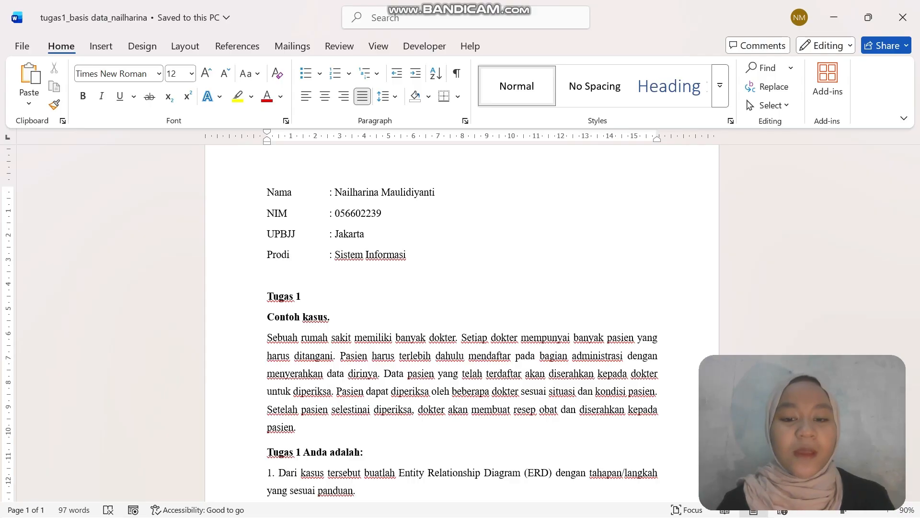
# Step: Read the hospital example case and the Tugas 1 ERD question in the assignment document, and bring up the blank draw.io diagram
pyautogui.scroll(-2, 460, 326)
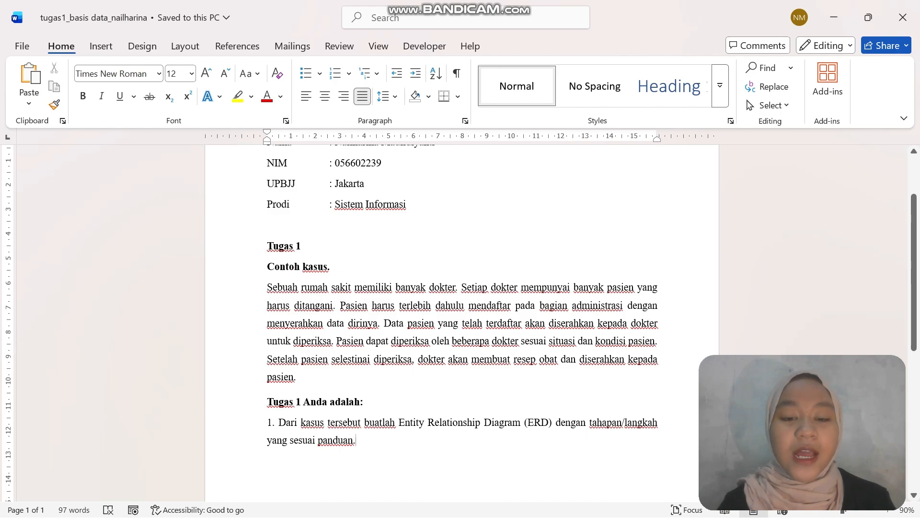
pyautogui.scroll(-1, 462, 323)
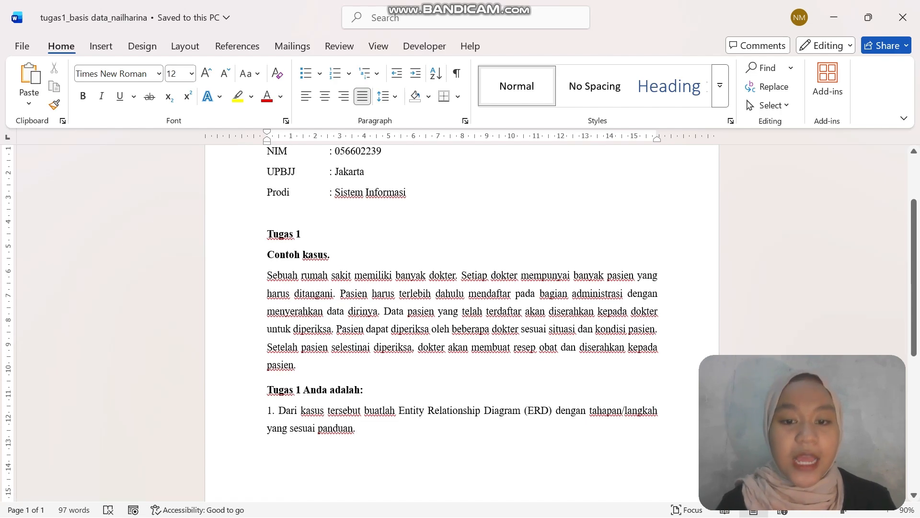
pyautogui.scroll(-1, 462, 323)
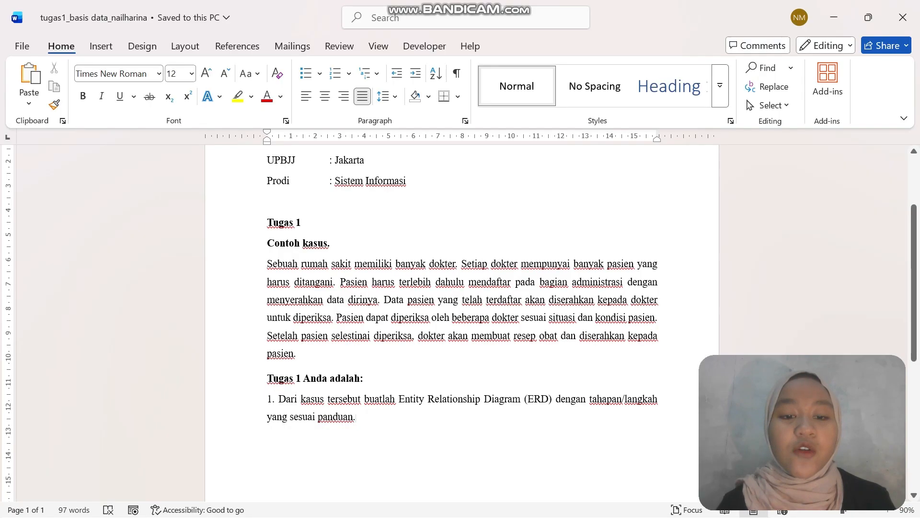
pyautogui.scroll(-1, 462, 323)
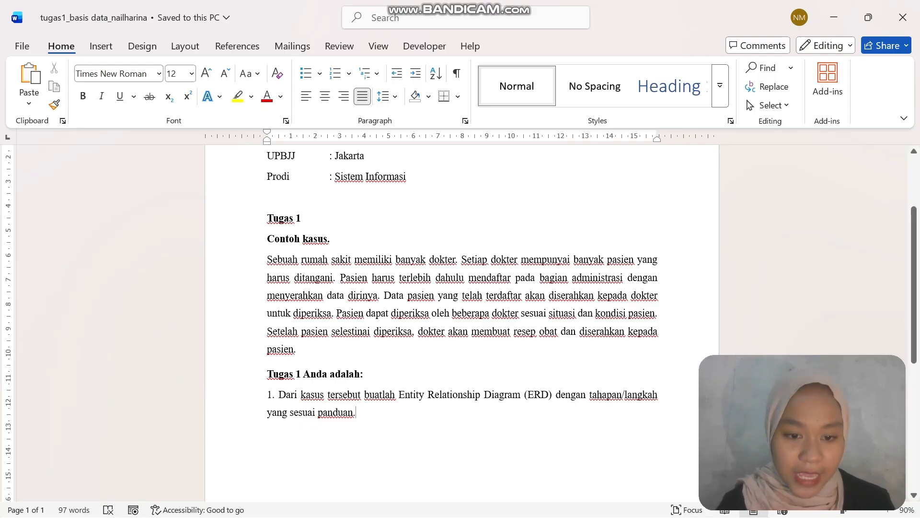
pyautogui.scroll(-1, 460, 325)
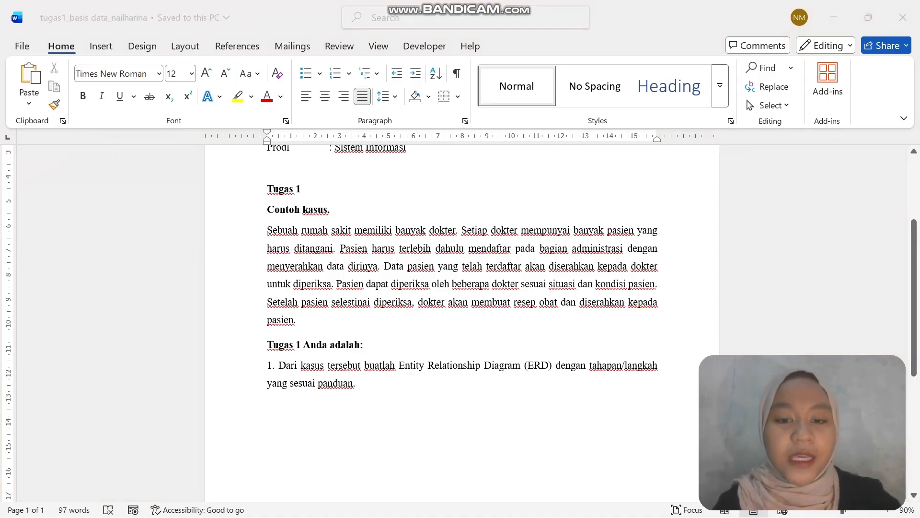
pyautogui.hotkey('alt', 'Tab')
pyautogui.hotkey('alt', 'Tab')
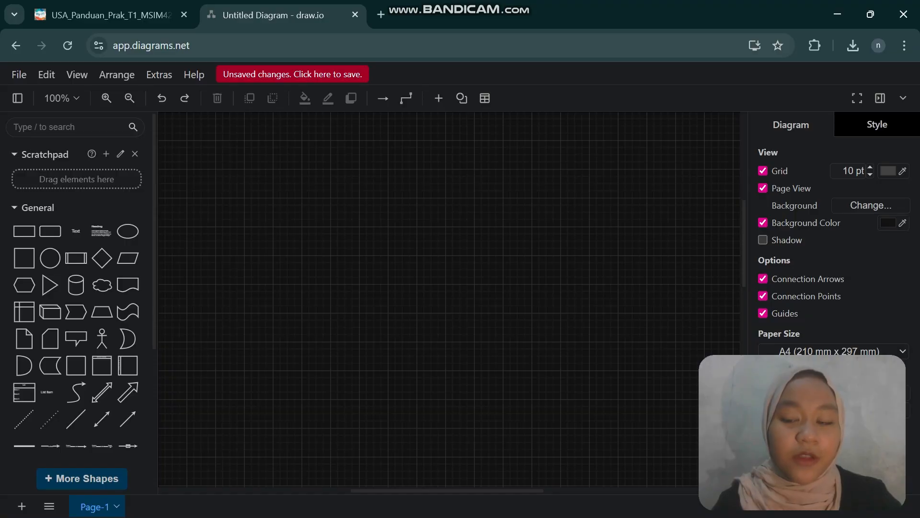
# Step: In Word, add "Tahapan / Langkah membuat ERD" with item 1 "Mengidentifikasi dan Menetapkan seluruh Entity yang Terkait", listing Dokter, Pasien and Administrator, and start item 2
pyautogui.hotkey('alt', 'Tab')
pyautogui.write('Mengidentifikasi dan Menetapkan seluruh Entity yang Terkait')
pyautogui.press('Return')
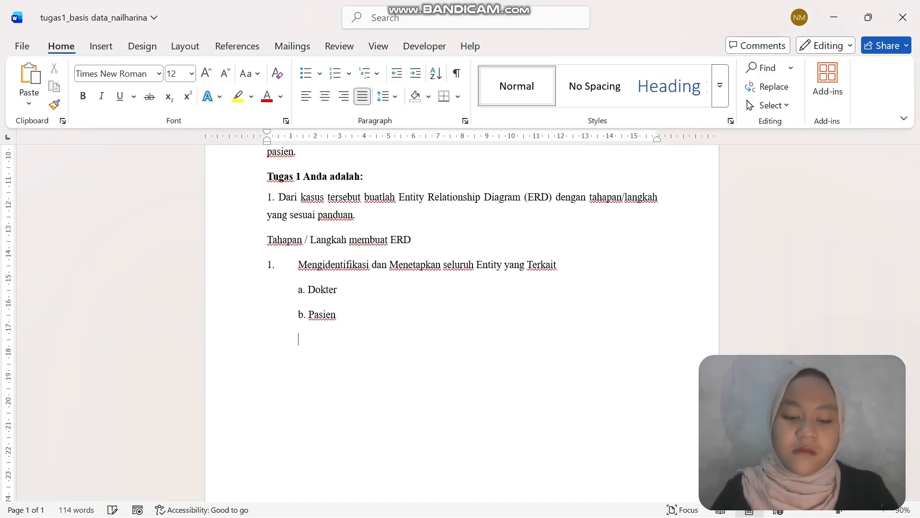
pyautogui.press('Return')
pyautogui.write('2.')
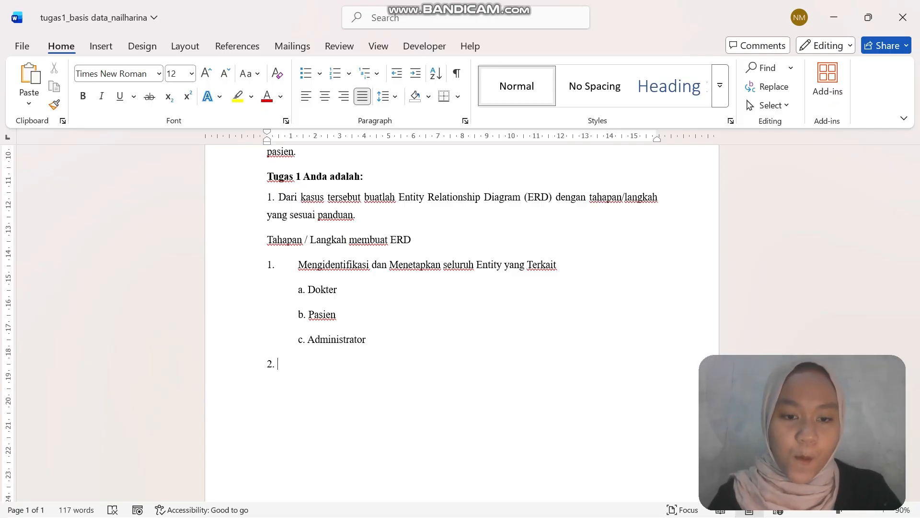
# Step: Copy the heading "Menentukan Attribute-attribute atau Field dari Masing-masing Entity Beserta Kunci (key)-nya" from the PDF guide into item 2
pyautogui.hotkey('alt', 'Tab')
pyautogui.moveTo(203, 220); pyautogui.dragTo(373, 240)
pyautogui.hotkey('ctrl', 'c')
pyautogui.hotkey('alt', 'Tab')
pyautogui.hotkey('ctrl', 'v')
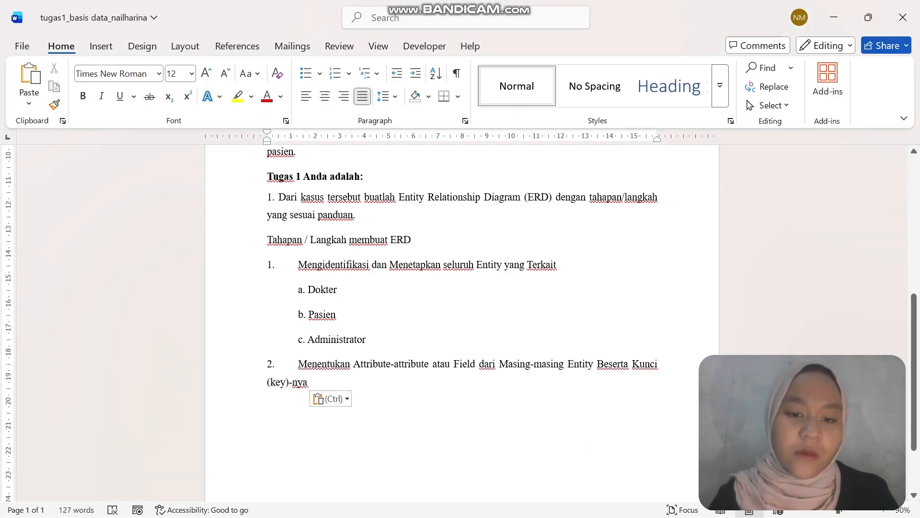
# Step: Break item 2's heading before "(key)-nya" and indent the new line to match the heading text
pyautogui.click(267, 382)
pyautogui.press('Return')
pyautogui.press('Tab')
pyautogui.scroll(-2, 306, 379)
pyautogui.moveTo(298, 299); pyautogui.dragTo(340, 324)
pyautogui.click(299, 300)
pyautogui.press('BackSpace')
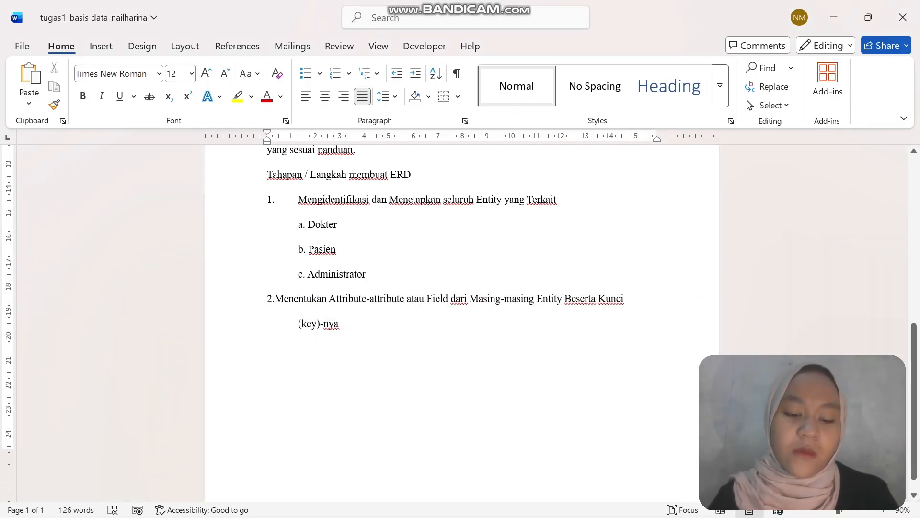
pyautogui.hotkey('ctrl', 'z')
pyautogui.hotkey('ctrl', 'z')
pyautogui.hotkey('ctrl', 'z')
pyautogui.hotkey('ctrl', 'z')
pyautogui.hotkey('ctrl', 'y')
pyautogui.hotkey('ctrl', 'y')
pyautogui.hotkey('ctrl', 'y')
# Step: Copy the attribute list for Dokter, Pasien and Administrator from section 2 of the PDF guide and paste it below item 2's heading
pyautogui.click(340, 323)
pyautogui.hotkey('alt', 'Tab')
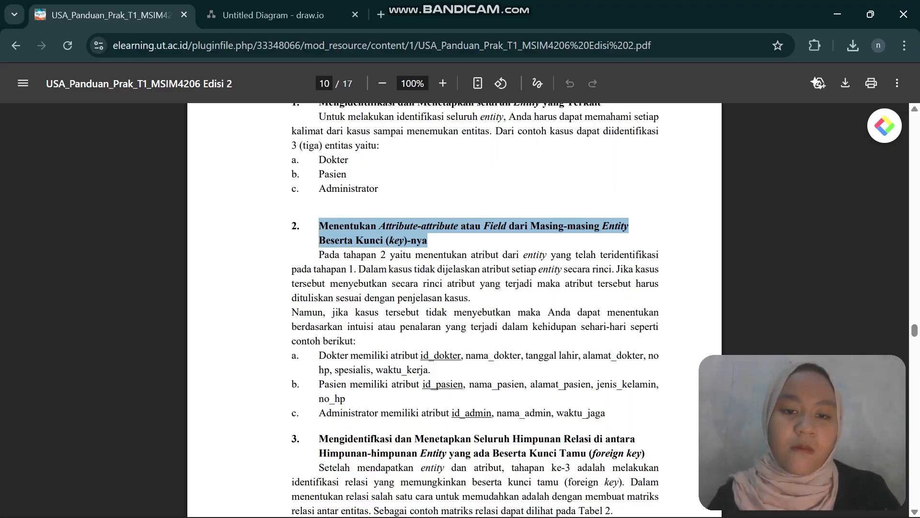
pyautogui.scroll(-3, 474, 312)
pyautogui.moveTo(319, 228); pyautogui.dragTo(606, 286)
pyautogui.hotkey('ctrl', 'c')
pyautogui.hotkey('alt', 'Tab')
pyautogui.hotkey('ctrl', 'v')
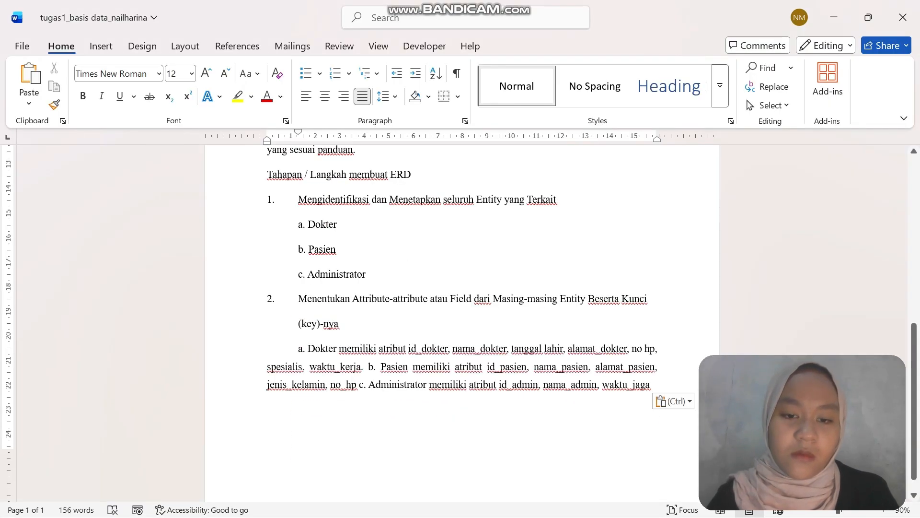
# Step: Split the pasted attribute text into separate indented entries a, b and c, with their continuation lines aligned under the text
pyautogui.click(368, 367)
pyautogui.press('Return')
pyautogui.click(295, 409)
pyautogui.press('Return')
pyautogui.click(267, 368)
pyautogui.press('Return')
pyautogui.scroll(-3, 337, 387)
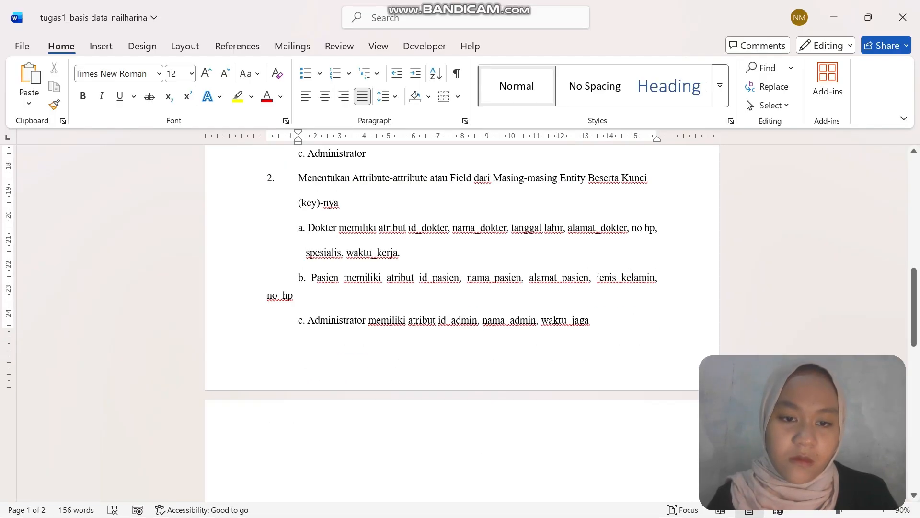
pyautogui.click(268, 296)
pyautogui.press('Return')
# Step: Remove the extra paragraph spacing between the lines of item 2's attribute entries a to c
pyautogui.moveTo(298, 228); pyautogui.dragTo(591, 470)
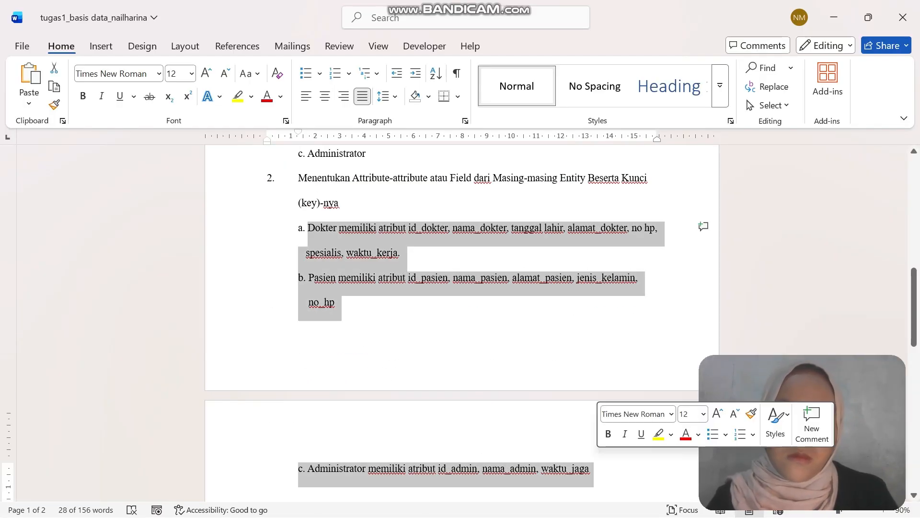
pyautogui.click(384, 96)
pyautogui.click(442, 237)
pyautogui.click(413, 291)
pyautogui.click(512, 441)
# Step: Remove the extra paragraph spacing between the Dokter, Pasien and Administrator entries under item 1
pyautogui.moveTo(297, 236); pyautogui.dragTo(367, 286)
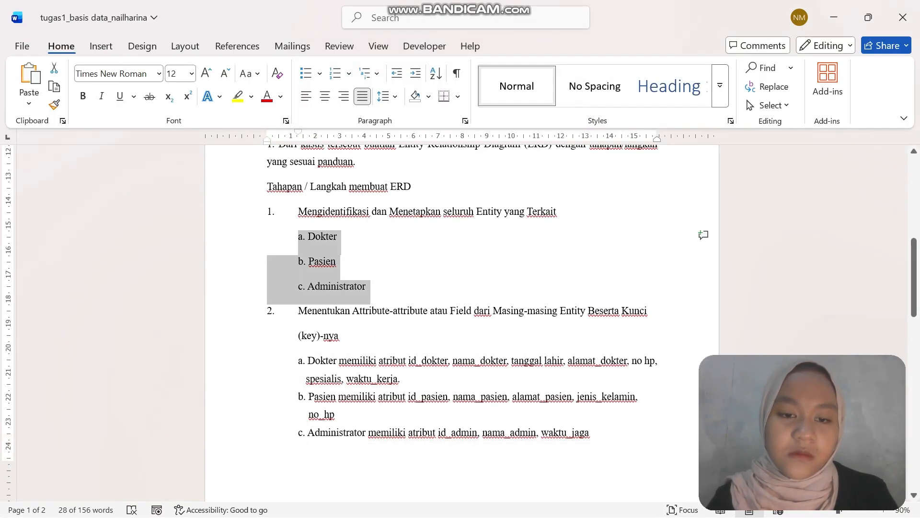
pyautogui.click(383, 96)
pyautogui.click(439, 235)
pyautogui.click(512, 441)
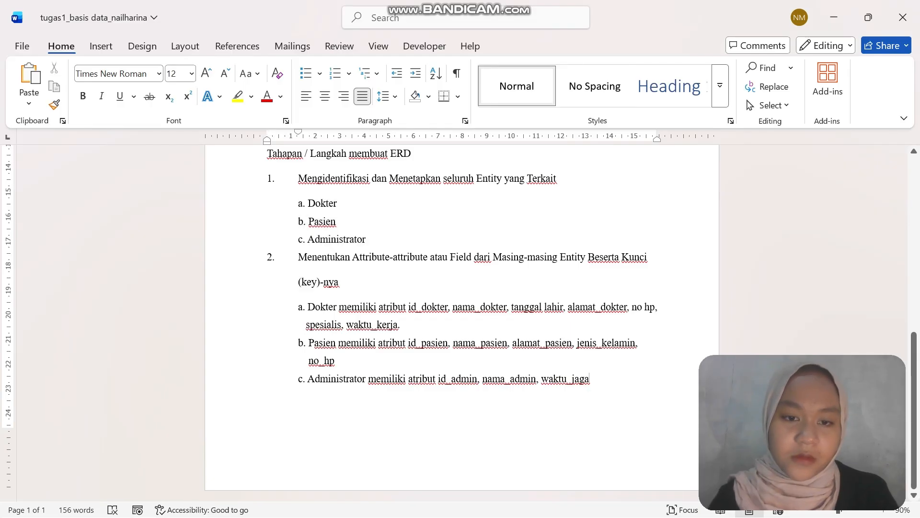
# Step: Remove the extra paragraph spacing between the two lines of item 2's heading
pyautogui.moveTo(298, 257); pyautogui.dragTo(336, 281)
pyautogui.click(383, 97)
pyautogui.click(439, 235)
pyautogui.doubleClick(413, 291)
pyautogui.click(512, 441)
# Step: Copy "Mengidentifkasi dan Menetapkan" from the PDF guide's section 3 heading into a new item 3 below the attribute entries
pyautogui.click(299, 381)
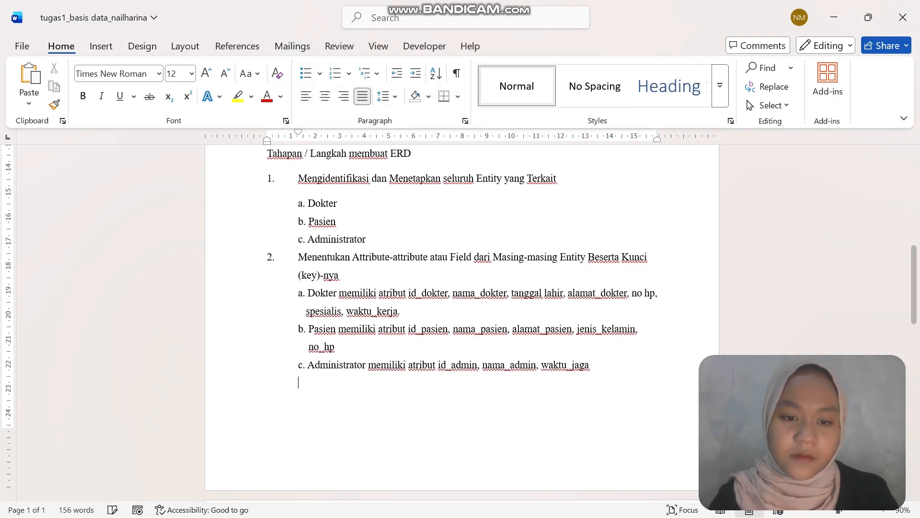
pyautogui.click(333, 74)
pyautogui.hotkey('alt', 'Tab')
pyautogui.scroll(-2, 454, 287)
pyautogui.click(320, 202)
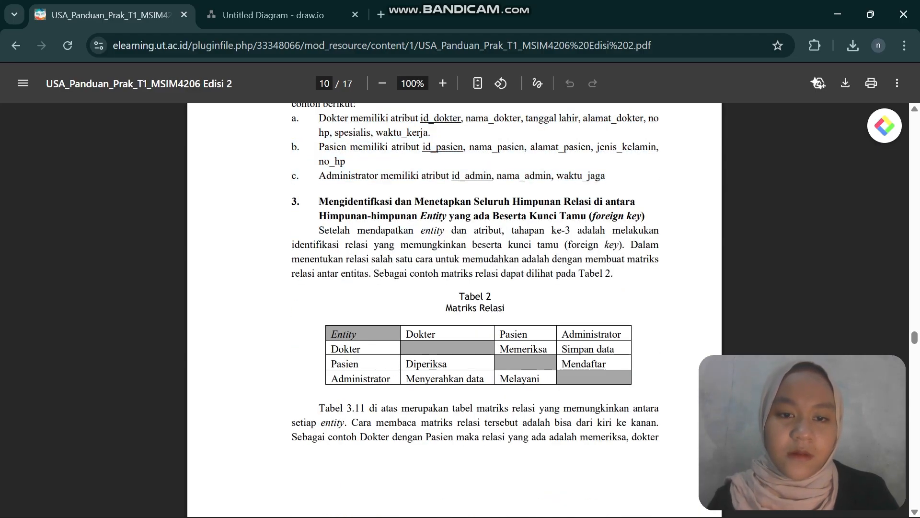
pyautogui.moveTo(319, 202); pyautogui.dragTo(471, 202)
pyautogui.hotkey('ctrl', 'c')
pyautogui.hotkey('alt', 'Tab')
pyautogui.hotkey('ctrl', 'v')
# Step: Append "Seluruh Himpunan Relasi" from the PDF guide to item 3's heading and start a new line below it
pyautogui.hotkey('alt', 'Tab')
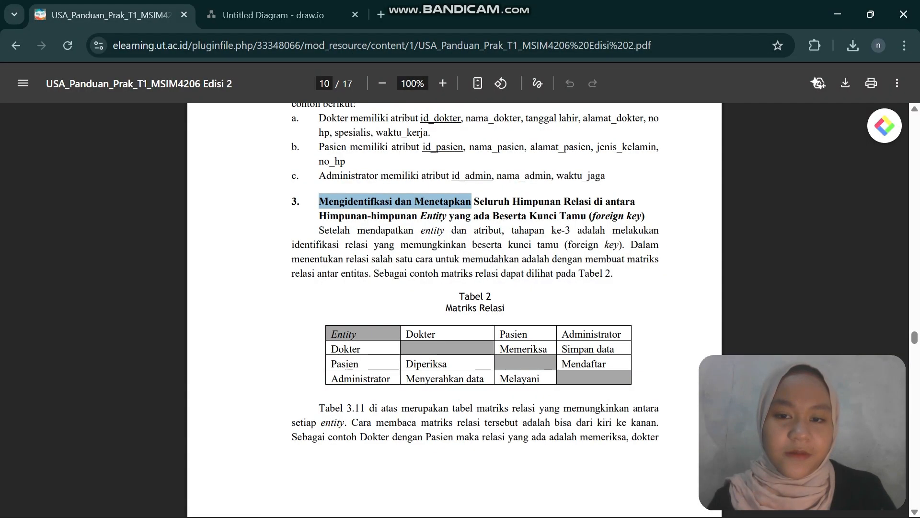
pyautogui.moveTo(472, 202); pyautogui.dragTo(588, 201)
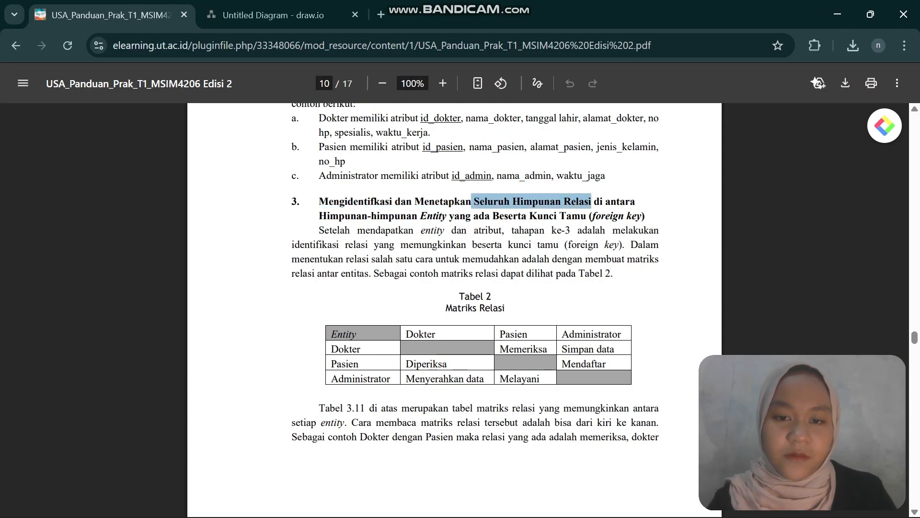
pyautogui.hotkey('ctrl', 'c')
pyautogui.hotkey('alt', 'Tab')
pyautogui.hotkey('ctrl', 'v')
pyautogui.press('Return')
# Step: Check the Matriks Relasi table in the guide and insert a table of four columns and four rows under item 3
pyautogui.hotkey('alt', 'Tab')
pyautogui.scroll(-1, 454, 287)
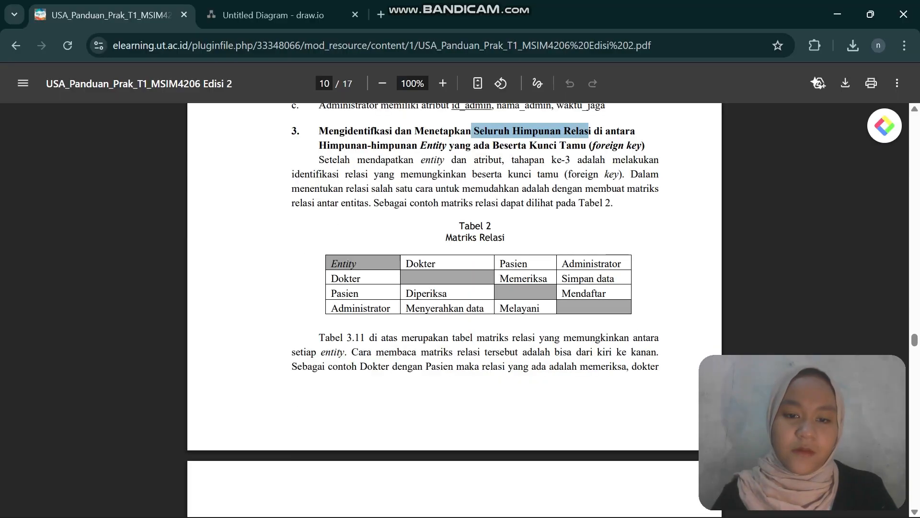
pyautogui.hotkey('alt', 'Tab')
pyautogui.click(101, 46)
pyautogui.click(115, 81)
pyautogui.click(171, 203)
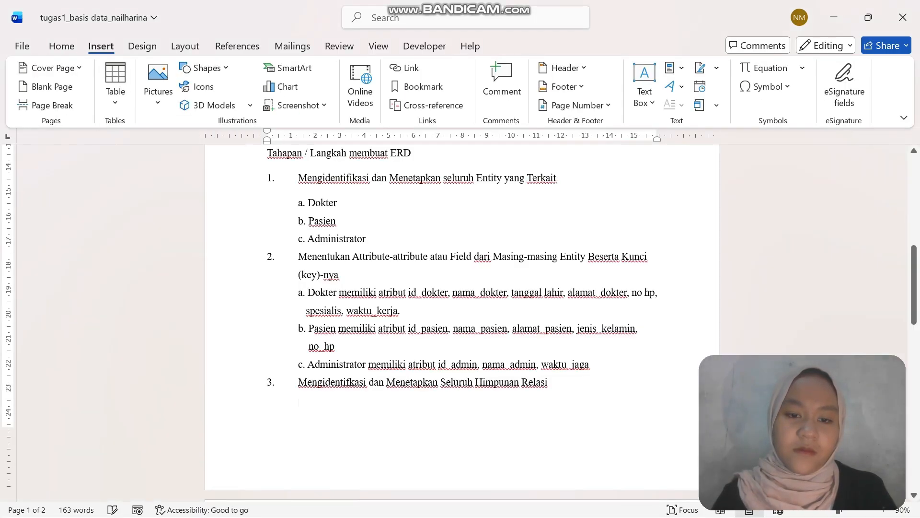
# Step: Fill the table's header row with Entity, Dokter, Pasien and Administrator
pyautogui.hotkey('alt', 'Tab')
pyautogui.write('Entity')
pyautogui.press('Tab')
pyautogui.write('Pasi')
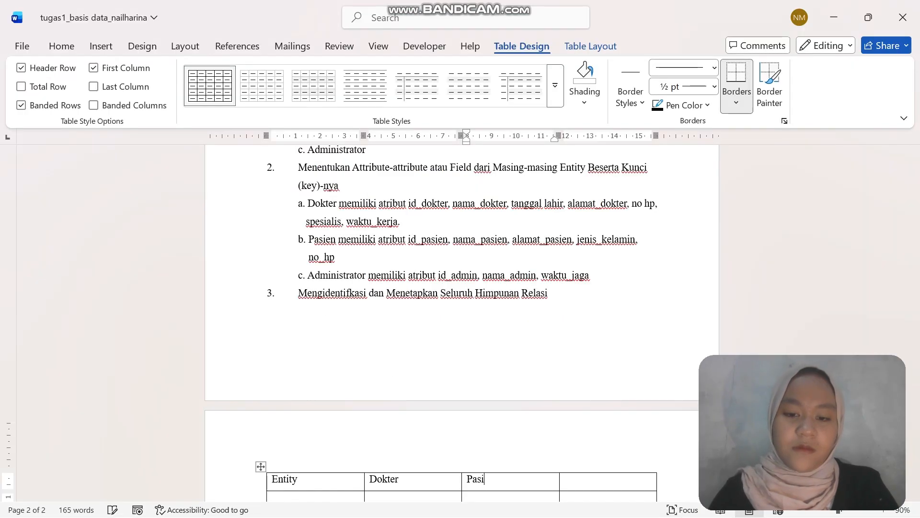
pyautogui.write('Administrator')
# Step: Label the rows in the table's first column Dokter, Pasien and Administrator
pyautogui.press('Tab')
pyautogui.write('Dokter')
pyautogui.press('Down')
pyautogui.write('Pasien')
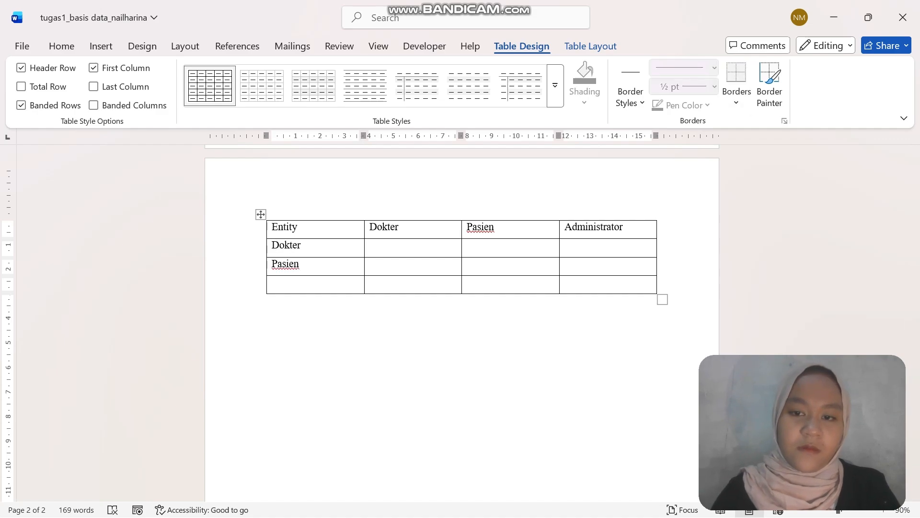
pyautogui.press('Down')
pyautogui.write('Administrator')
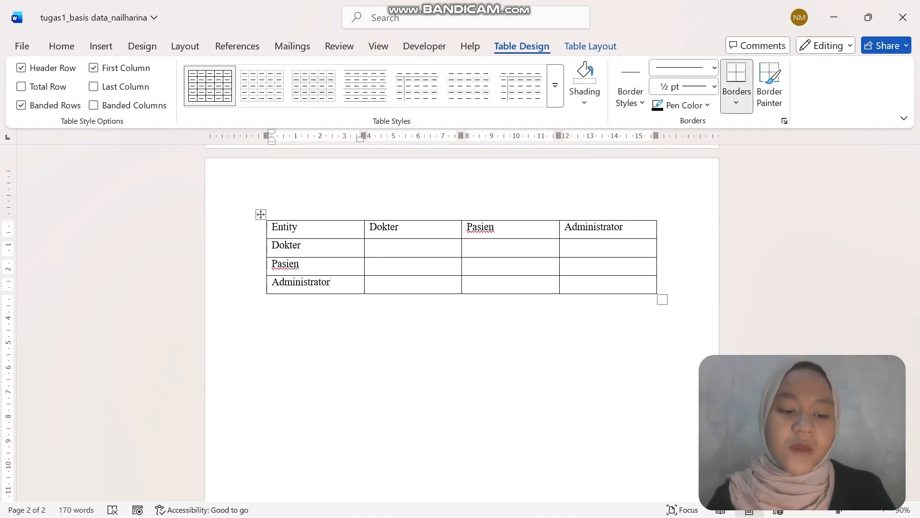
# Step: Fill the Dokter column with "Diperiksa" in the Pasien row and "Menyerahkan data" in the Administrator row
pyautogui.hotkey('alt', 'Tab')
pyautogui.hotkey('alt', 'Tab')
pyautogui.click(372, 264)
pyautogui.write('diperiks')
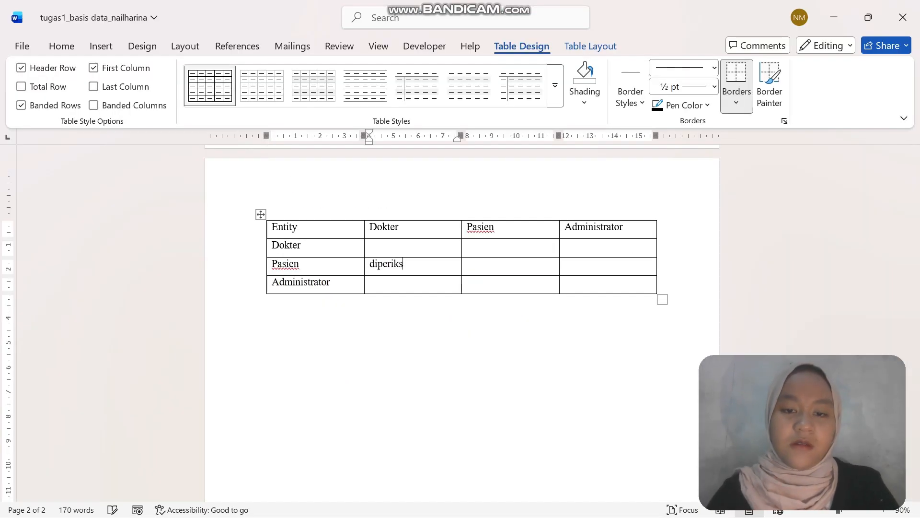
pyautogui.write('menyerahkan data')
# Step: Fill the Pasien column with "Memeriksa" in the Dokter row and "melayani" in the Administrator row
pyautogui.hotkey('alt', 'Tab')
pyautogui.hotkey('alt', 'Tab')
pyautogui.click(468, 246)
pyautogui.write('memeriksa')
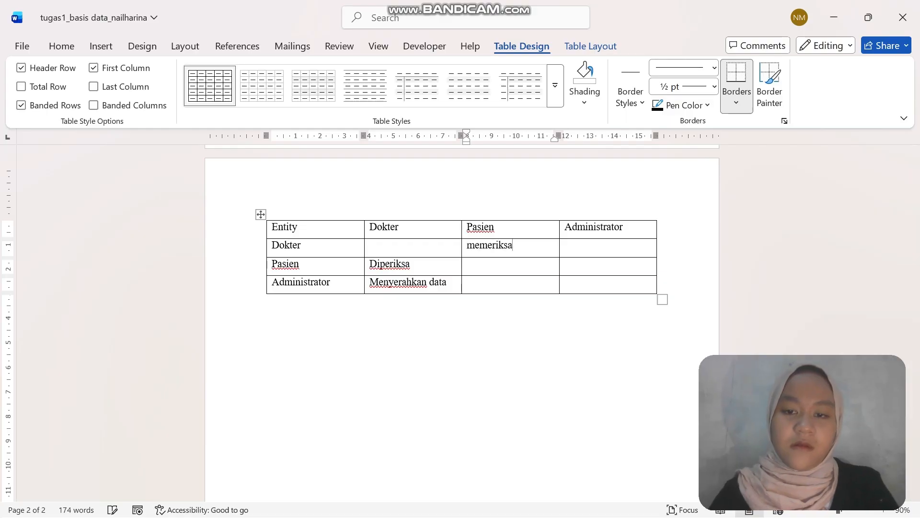
pyautogui.click(468, 283)
pyautogui.write('melayani')
# Step: Fill the Administrator column with "Simpan data" in the Dokter row and "mendaftar" in the Pasien row
pyautogui.hotkey('alt', 'Tab')
pyautogui.hotkey('alt', 'Tab')
pyautogui.click(566, 246)
pyautogui.write('Simpan datamendaftr')
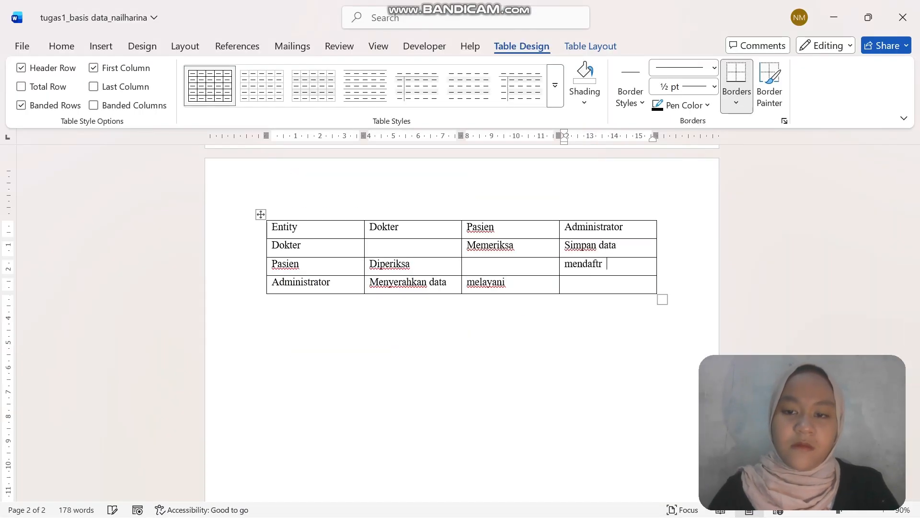
pyautogui.press('BackSpace')
pyautogui.press('BackSpace')
pyautogui.write('ar')
# Step: Shade the table's Entity header cell light orange
pyautogui.click(297, 227)
pyautogui.moveTo(297, 227); pyautogui.dragTo(272, 228)
pyautogui.click(61, 46)
pyautogui.click(429, 96)
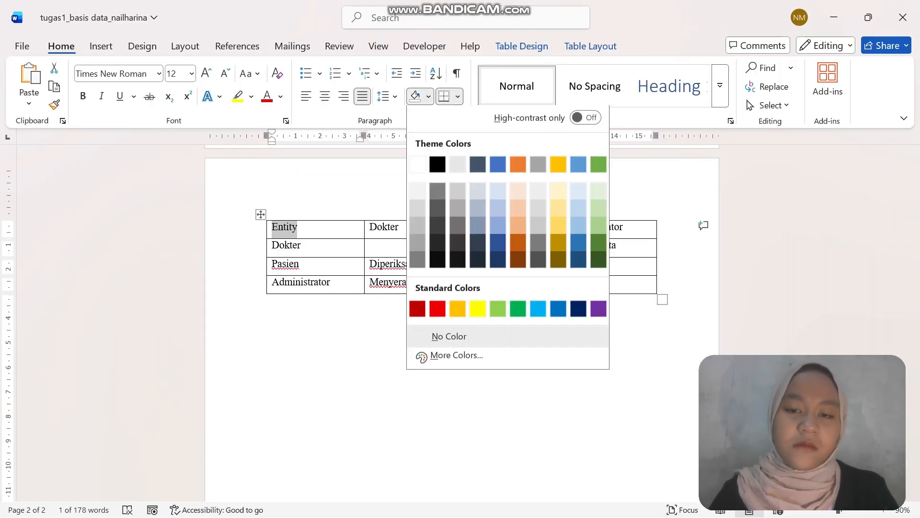
pyautogui.click(518, 190)
# Step: Apply the same light orange shading to the three empty diagonal cells of the relation matrix
pyautogui.click(374, 246)
pyautogui.click(415, 96)
pyautogui.click(469, 264)
pyautogui.click(415, 97)
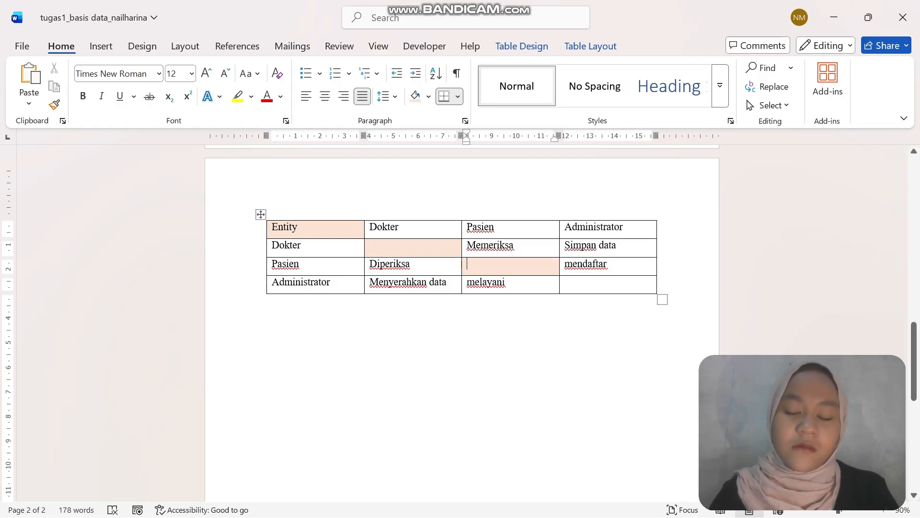
pyautogui.click(566, 283)
pyautogui.click(415, 96)
# Step: Add two blank lines after item 2's Administrator entry to move item 3's heading onto the same page as its table
pyautogui.scroll(4, 462, 287)
pyautogui.click(584, 196)
pyautogui.press('Return')
pyautogui.press('Return')
pyautogui.scroll(-4, 462, 288)
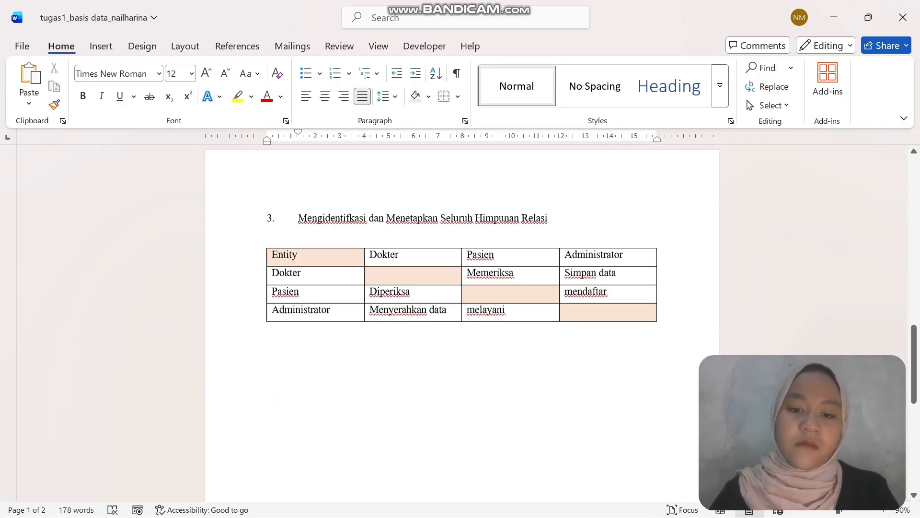
pyautogui.scroll(-3, 462, 287)
pyautogui.click(659, 206)
pyautogui.press('Return')
pyautogui.hotkey('ctrl', 'z')
# Step: Add item 4 below the table and copy the PDF guide's heading "Menentukan Derajat Relasi untuk Setiap Himpunan Relasi" into it
pyautogui.click(268, 240)
pyautogui.hotkey('alt', 'Tab')
pyautogui.scroll(-3, 455, 307)
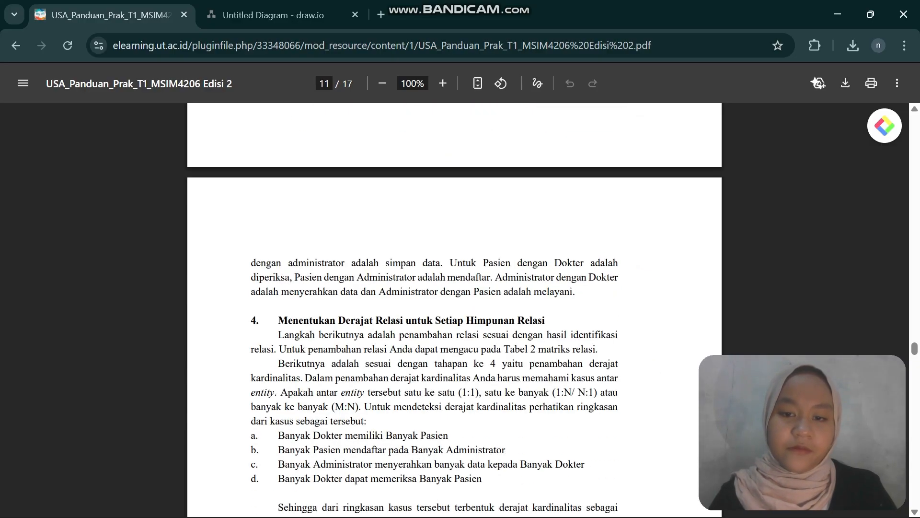
pyautogui.hotkey('alt', 'Tab')
pyautogui.hotkey('alt', 'Tab')
pyautogui.moveTo(278, 319); pyautogui.dragTo(403, 319)
pyautogui.hotkey('alt', 'Tab')
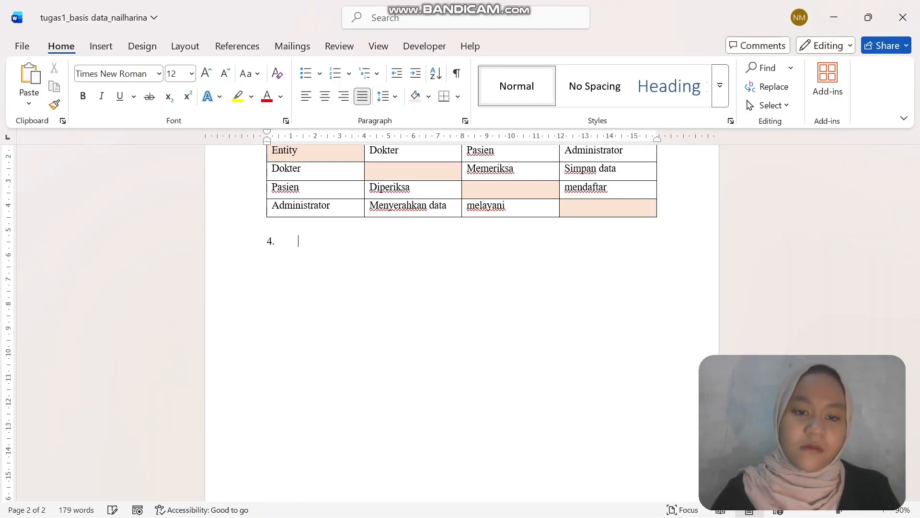
pyautogui.hotkey('ctrl', 'v')
# Step: Copy the PDF guide's section 5 heading about completing entity and relation sets with descriptive (Non-Key) attributes into item 5
pyautogui.hotkey('alt', 'Tab')
pyautogui.scroll(-5, 454, 307)
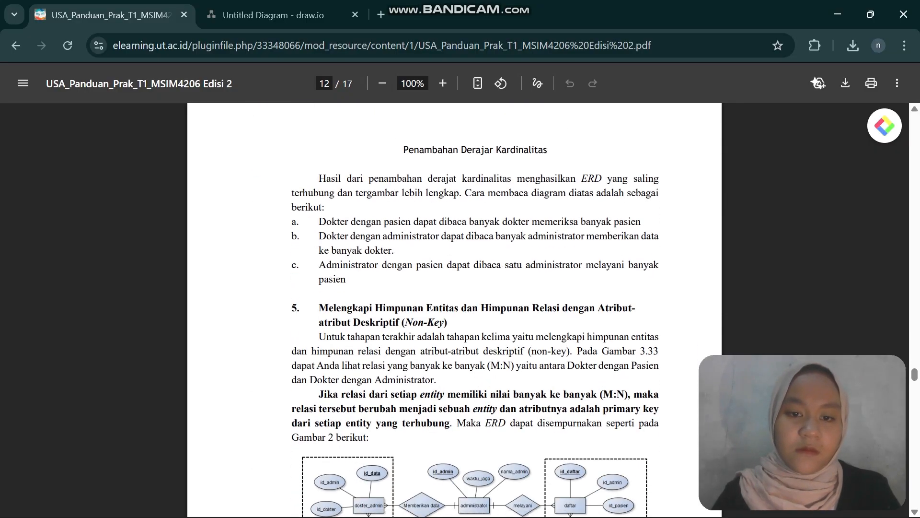
pyautogui.moveTo(319, 308); pyautogui.dragTo(448, 322)
pyautogui.hotkey('ctrl', 'c')
pyautogui.hotkey('alt', 'Tab')
pyautogui.hotkey('ctrl', 'v')
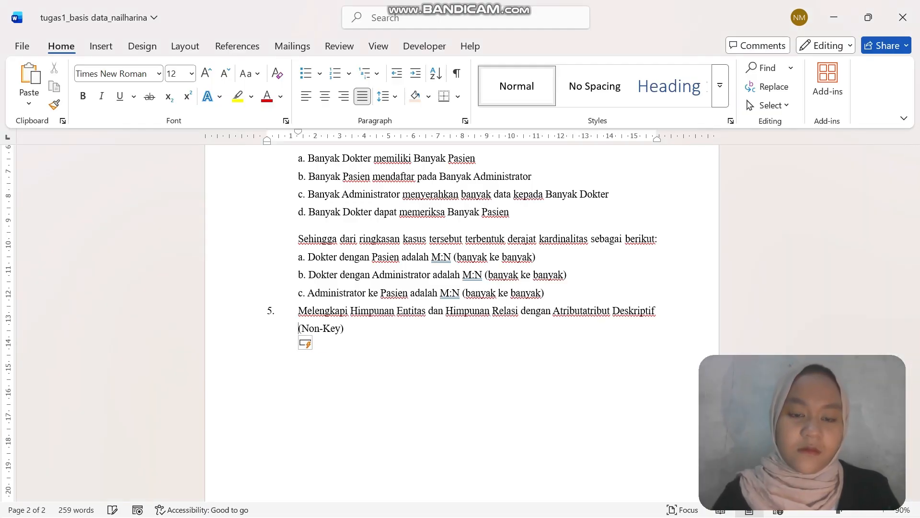
# Step: Copy the PDF guide's bold statement about M:N relations becoming an entity, "Jika relasi dari setiap entity...", below item 5's heading
pyautogui.hotkey('alt', 'Tab')
pyautogui.scroll(-3, 448, 319)
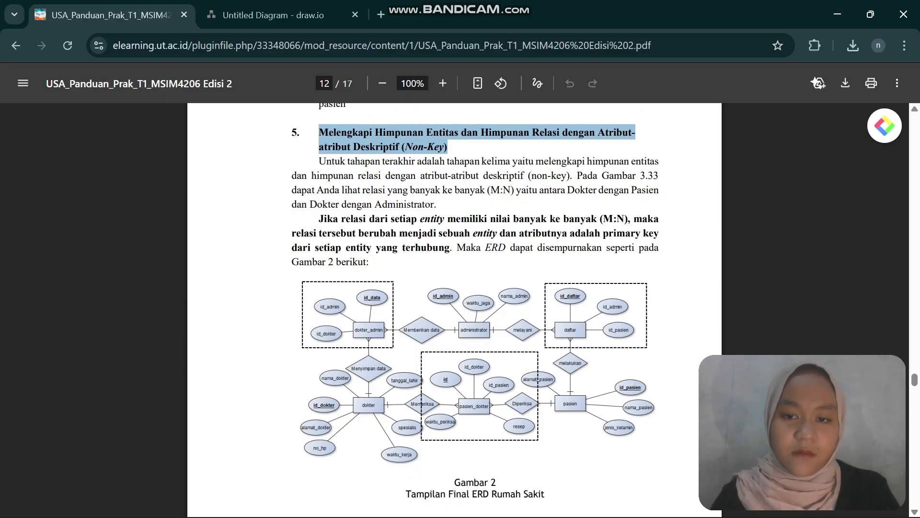
pyautogui.moveTo(319, 219); pyautogui.dragTo(449, 247)
pyautogui.hotkey('ctrl', 'c')
pyautogui.hotkey('alt', 'Tab')
pyautogui.hotkey('ctrl', 'v')
pyautogui.scroll(-1, 460, 288)
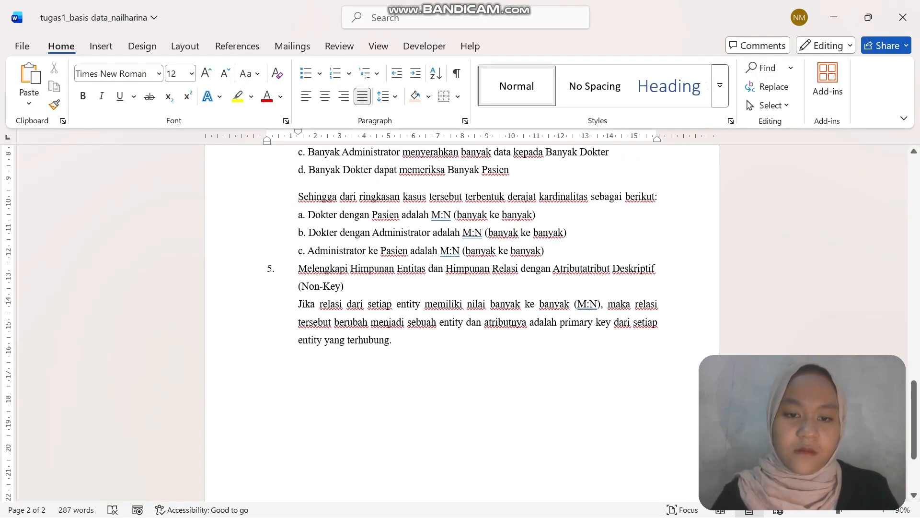
# Step: Insert a size 5 spacer line between item 5's heading and its paragraph
pyautogui.click(344, 286)
pyautogui.press('Return')
pyautogui.click(225, 73)
pyautogui.click(225, 73)
pyautogui.click(225, 74)
pyautogui.click(225, 73)
pyautogui.click(225, 73)
pyautogui.click(225, 73)
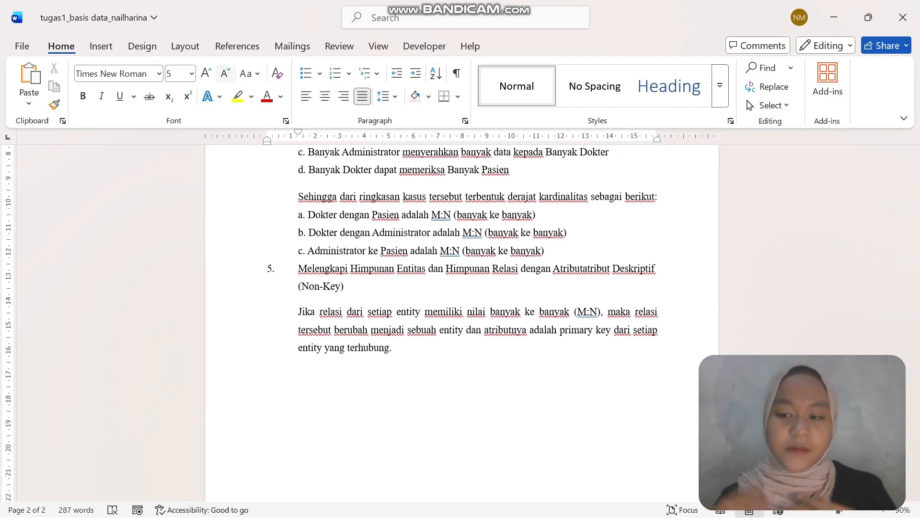
pyautogui.scroll(2, 461, 288)
pyautogui.scroll(-1, 460, 287)
# Step: In the draw.io diagram, add a rectangle with a light beige fill, shrink it and place it left of centre on the canvas
pyautogui.click(24, 231)
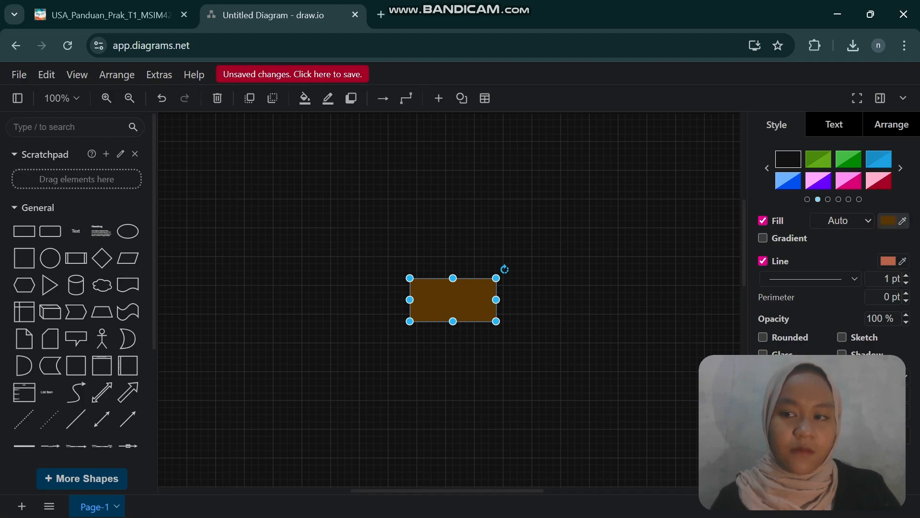
pyautogui.click(888, 221)
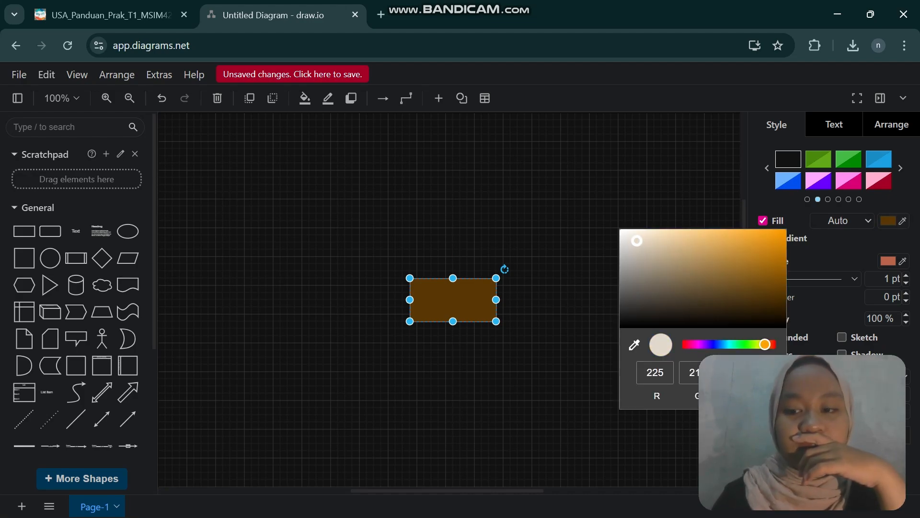
pyautogui.click(551, 297)
pyautogui.moveTo(453, 300); pyautogui.dragTo(295, 263)
pyautogui.moveTo(337, 285); pyautogui.dragTo(324, 278)
# Step: Label the beige rectangle "Dokter" and choose 131313 as its dark-mode font colour
pyautogui.doubleClick(287, 261)
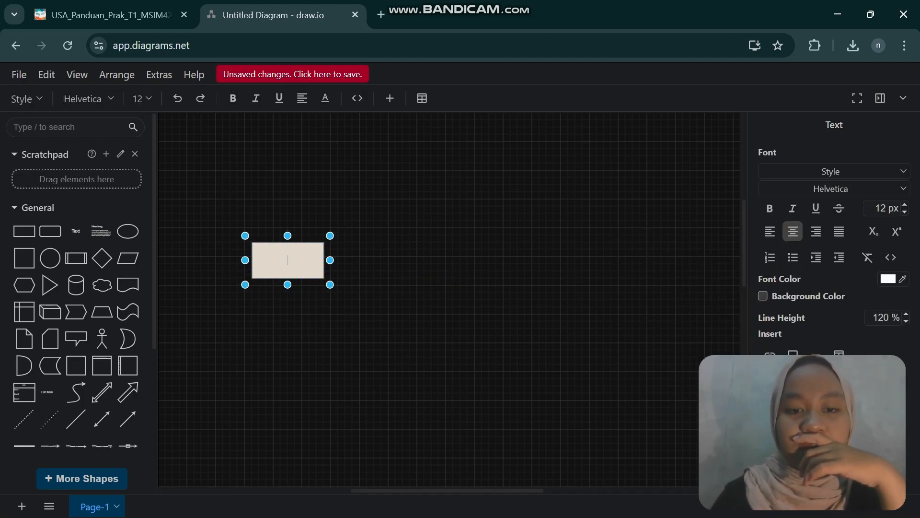
pyautogui.write('D')
pyautogui.click(888, 279)
pyautogui.write('131313')
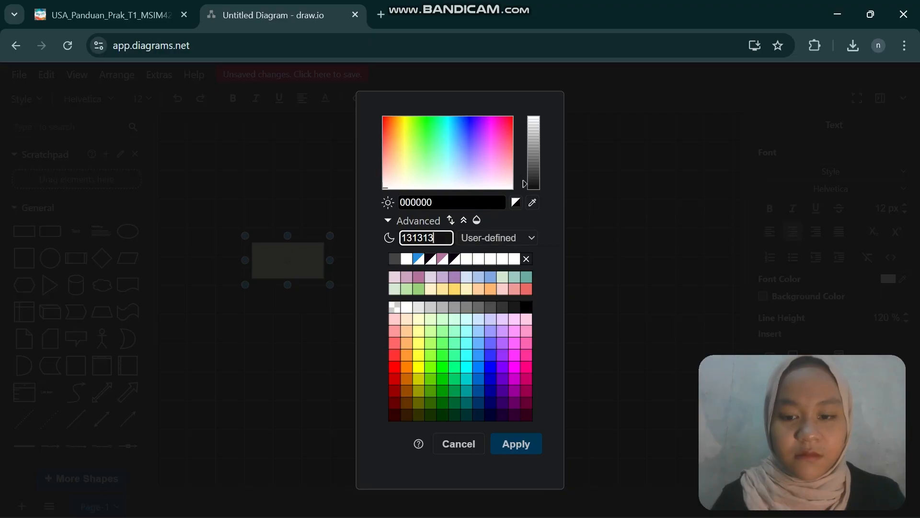
pyautogui.press('Return')
pyautogui.write('O')
pyautogui.write('okter')
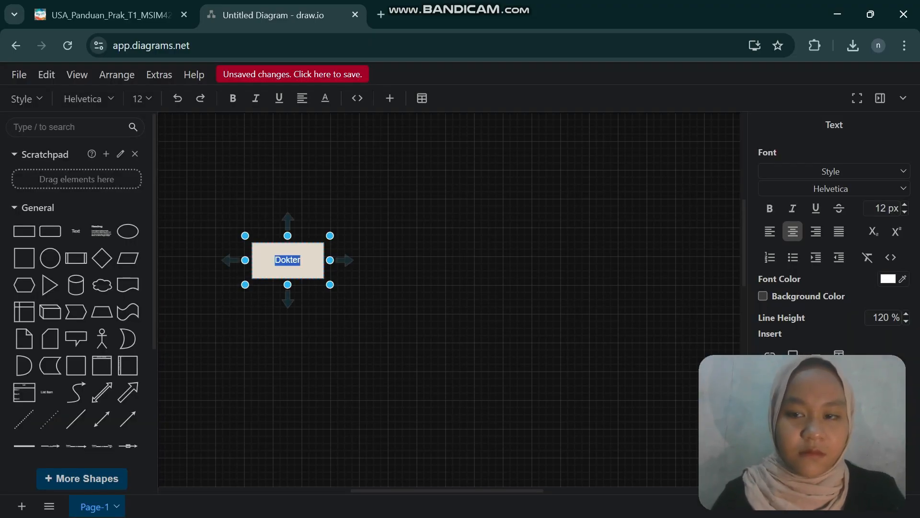
# Step: Set the font colour of the Dokter label to the near-black 101010
pyautogui.click(888, 278)
pyautogui.write('101010')
pyautogui.click(516, 442)
pyautogui.click(422, 331)
pyautogui.click(422, 331)
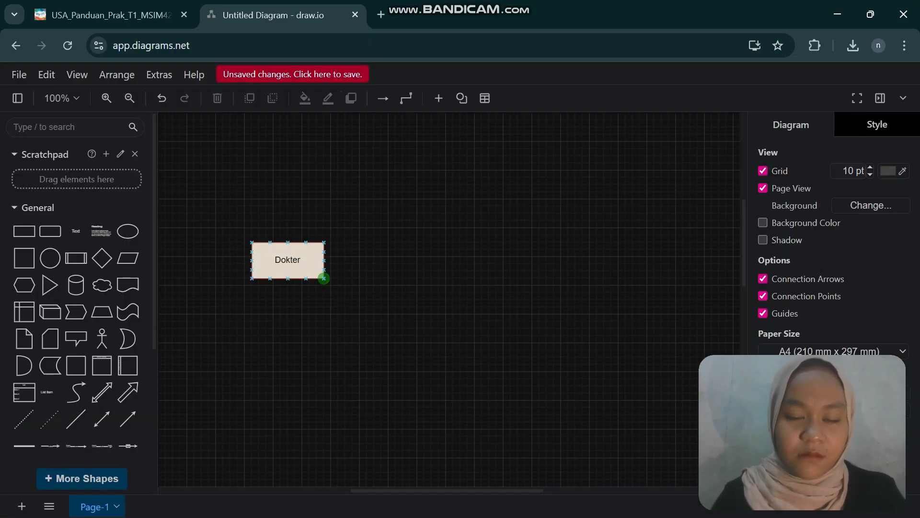
# Step: Copy the Dokter rectangle to the far side of the canvas and label the copy "Pasien"
pyautogui.click(302, 264)
pyautogui.moveTo(324, 279)
pyautogui.mouseDown()
pyautogui.moveTo(316, 264)
pyautogui.moveTo(299, 319)
pyautogui.moveTo(557, 317)
pyautogui.mouseUp()
pyautogui.write('Pasien')
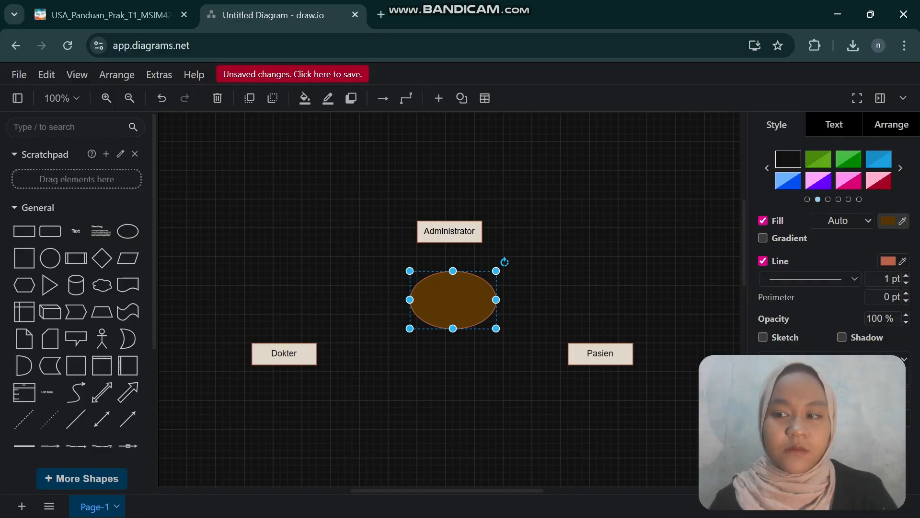
# Step: Give the new ellipse a light cream fill, shrink it and place it beside the Pasien rectangle
pyautogui.click(888, 220)
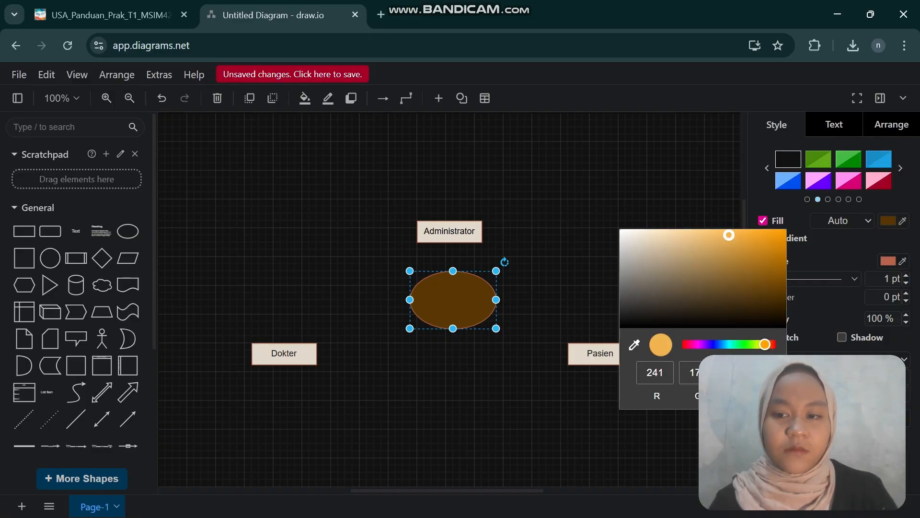
pyautogui.moveTo(453, 300); pyautogui.dragTo(568, 378)
pyautogui.moveTo(611, 407); pyautogui.dragTo(582, 385)
# Step: Label the cream ellipse "Id_Pasien" in dark underlined text and place it to the right of the Pasien rectangle
pyautogui.doubleClick(554, 368)
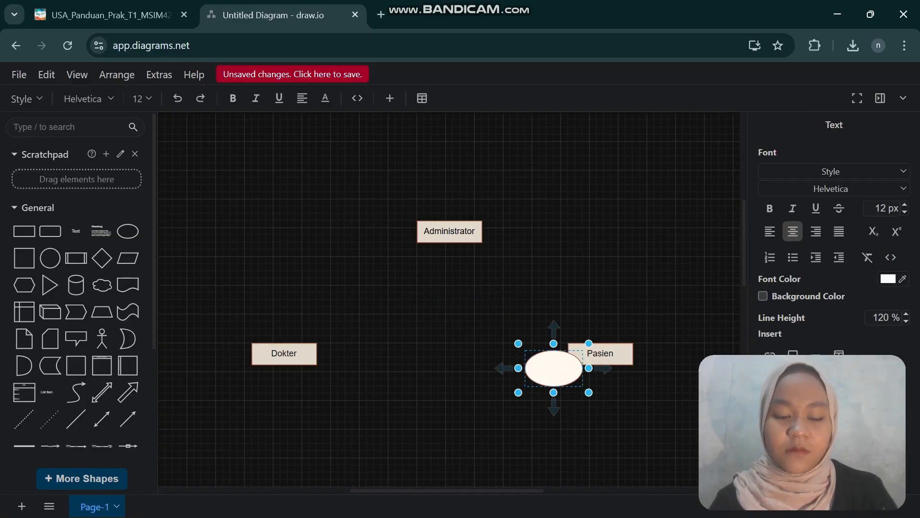
pyautogui.write('Id_Pasien')
pyautogui.hotkey('ctrl', 'a')
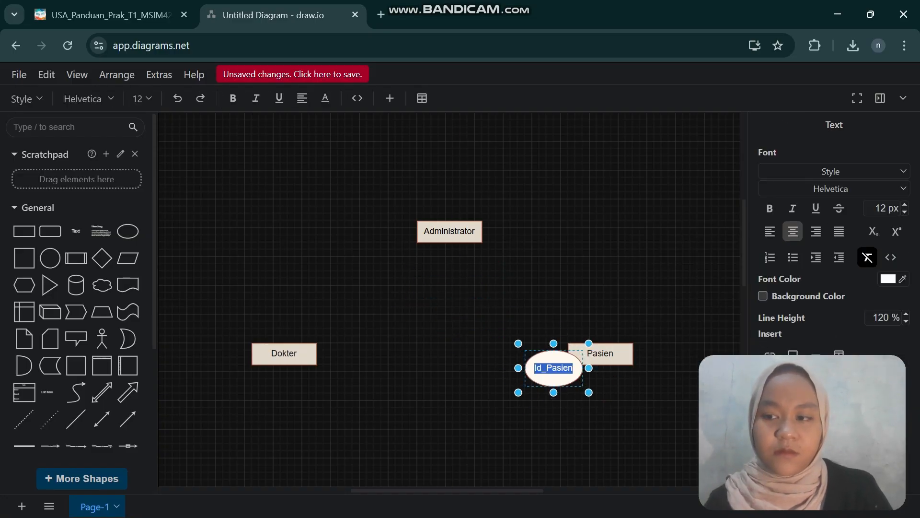
pyautogui.click(888, 279)
pyautogui.click(527, 307)
pyautogui.click(516, 443)
pyautogui.click(527, 421)
pyautogui.moveTo(553, 368); pyautogui.dragTo(676, 332)
pyautogui.hotkey('ctrl', 'u')
# Step: Duplicate the attribute ellipse for Pasien and label the copies "nama_pasien" and "alamat_pasien"
pyautogui.hotkey('ctrl', 'd')
pyautogui.doubleClick(668, 332)
pyautogui.write('nama_pasien')
pyautogui.click(668, 384)
pyautogui.moveTo(698, 332); pyautogui.dragTo(665, 385)
pyautogui.hotkey('ctrl', 'd')
pyautogui.doubleClick(665, 386)
pyautogui.write('alamat')
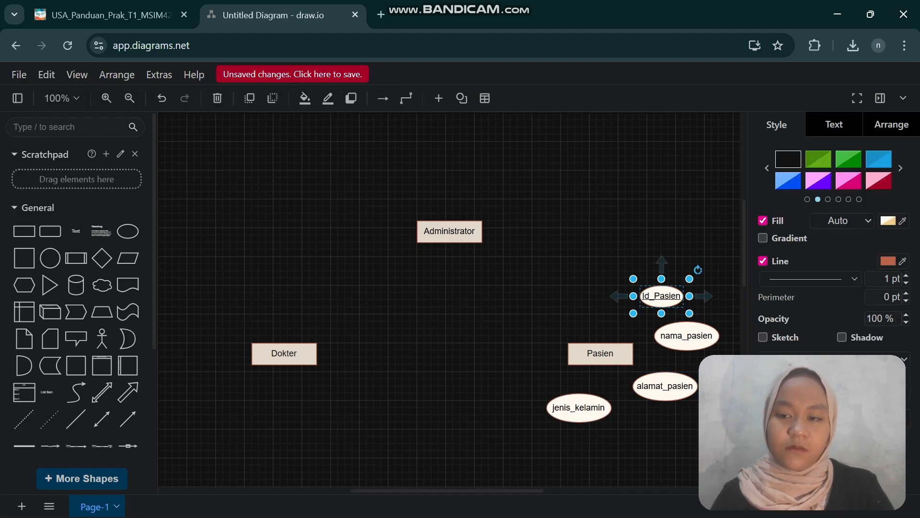
# Step: Shrink the nama_pasien ellipse slightly and resize the jenis_kelamin ellipse to 90 x 30
pyautogui.click(686, 335)
pyautogui.moveTo(719, 350); pyautogui.dragTo(712, 343)
pyautogui.click(665, 385)
pyautogui.click(579, 408)
pyautogui.moveTo(611, 422); pyautogui.dragTo(611, 415)
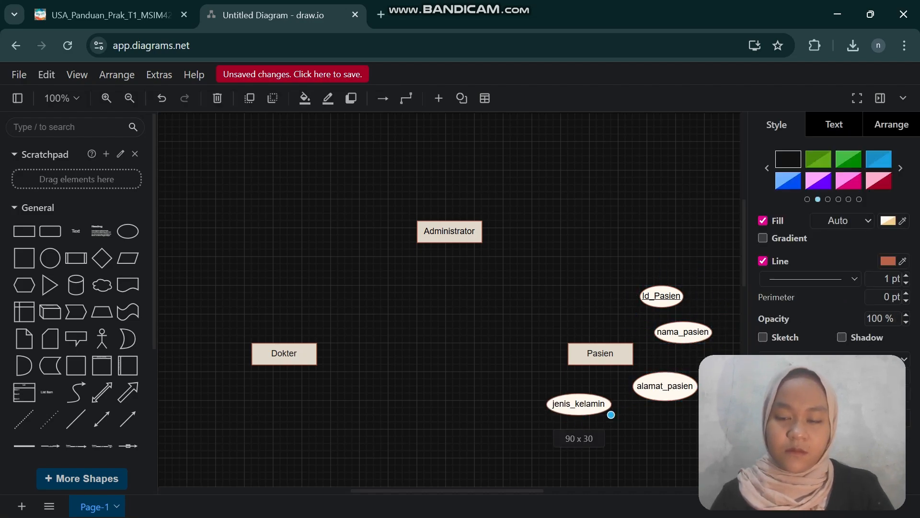
pyautogui.click(618, 440)
# Step: Reposition the alamat_pasien, nama_pasien and Id_Pasien ellipses around the right side of the Pasien rectangle
pyautogui.moveTo(665, 386); pyautogui.dragTo(672, 393)
pyautogui.moveTo(683, 332); pyautogui.dragTo(683, 347)
pyautogui.moveTo(661, 286); pyautogui.dragTo(676, 304)
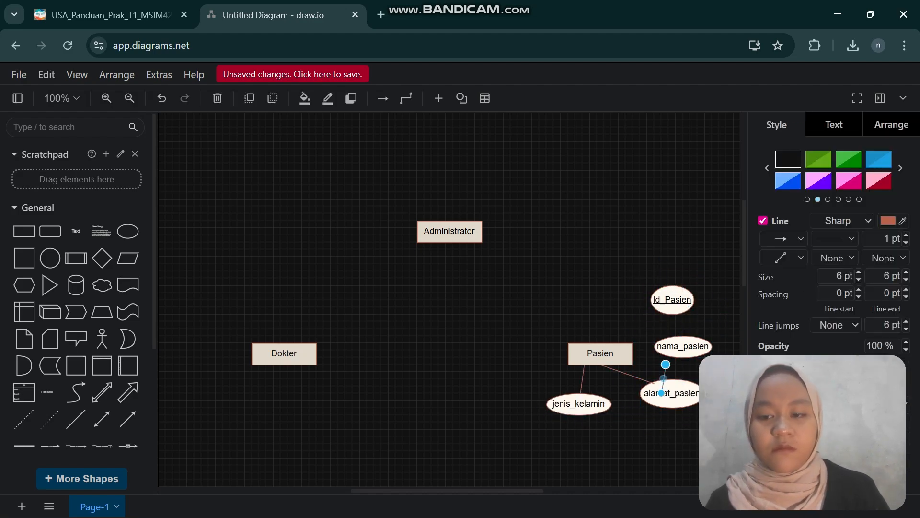
# Step: Connect the nama_pasien and Id_Pasien ellipses to the Pasien rectangle with plain lines
pyautogui.moveTo(665, 364); pyautogui.dragTo(633, 353)
pyautogui.moveTo(662, 393); pyautogui.dragTo(615, 346)
pyautogui.hotkey('ctrl', 'v')
pyautogui.click(607, 309)
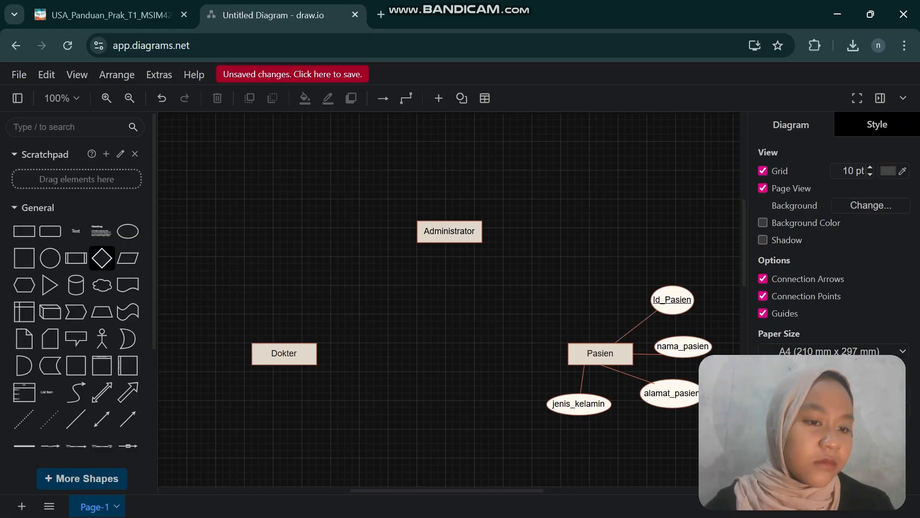
# Step: Add a diamond shape for the relationship and give it a pale yellow fill
pyautogui.click(101, 258)
pyautogui.click(888, 221)
pyautogui.click(533, 178)
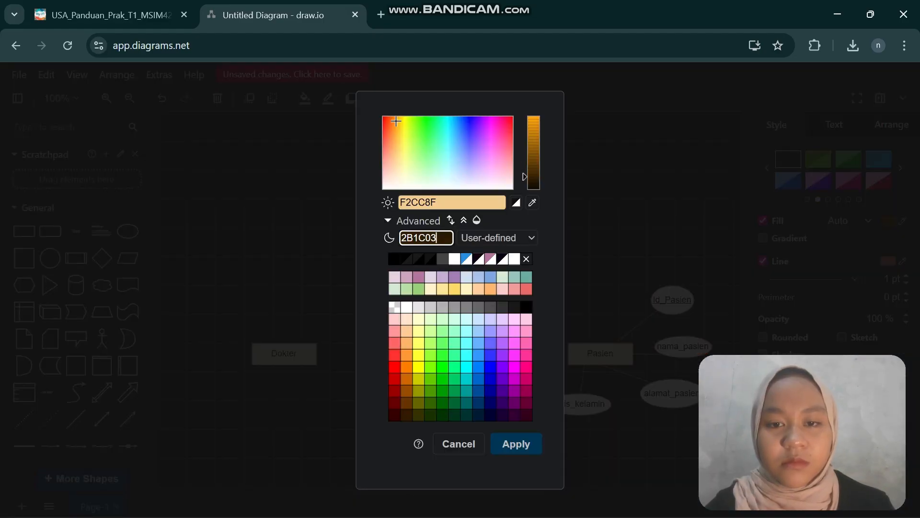
pyautogui.click(533, 130)
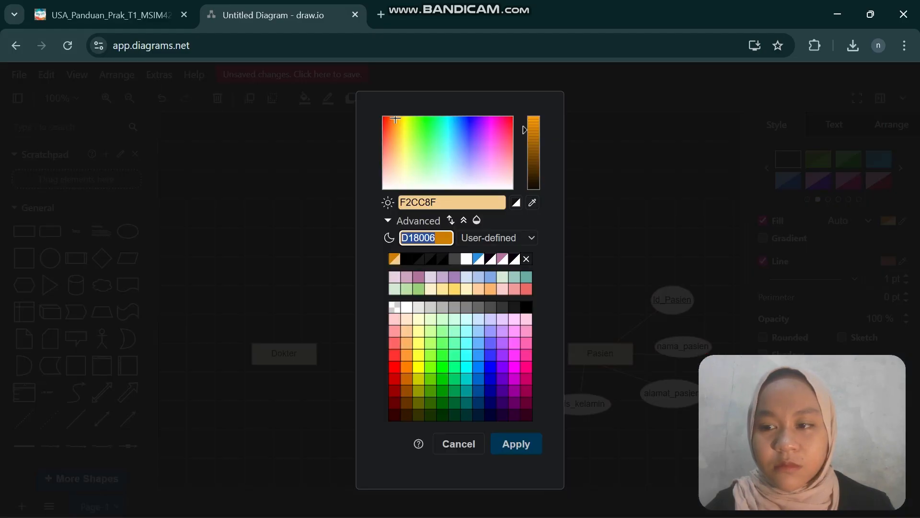
pyautogui.click(533, 144)
pyautogui.moveTo(534, 144); pyautogui.dragTo(533, 116)
pyautogui.click(401, 117)
pyautogui.click(442, 289)
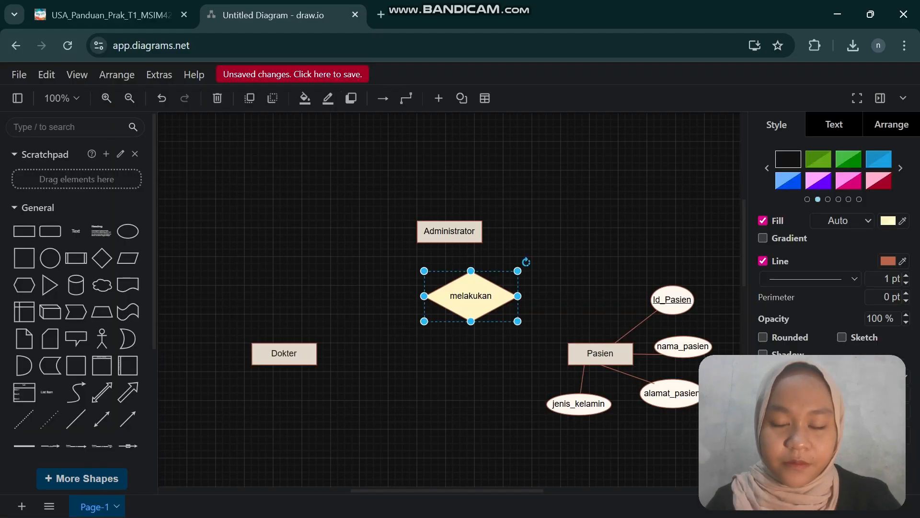
# Step: Shrink the melakukan diamond, place it directly above Pasien, and shift the Id_Pasien ellipse aside
pyautogui.moveTo(518, 321); pyautogui.dragTo(585, 271)
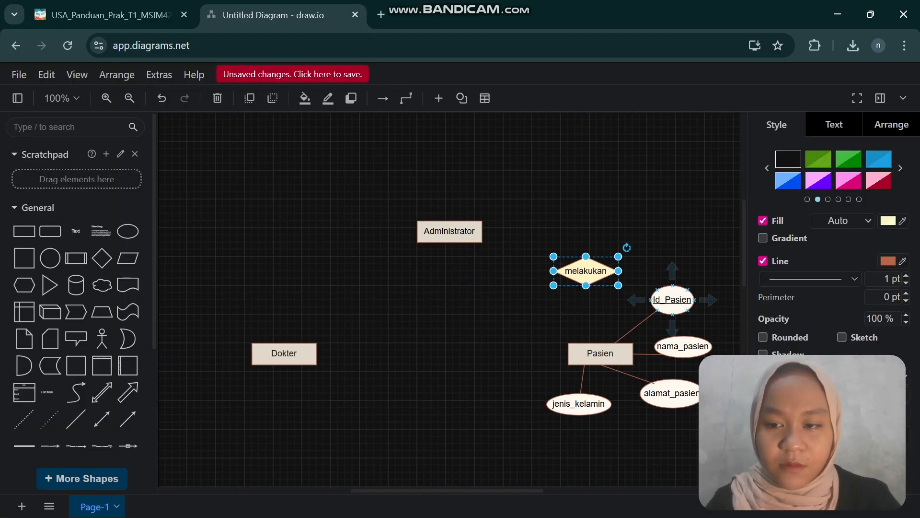
pyautogui.moveTo(671, 300); pyautogui.dragTo(683, 306)
pyautogui.click(585, 271)
pyautogui.moveTo(585, 270); pyautogui.dragTo(599, 285)
# Step: Copy the Pasien rectangle above the melakukan diamond and label it "Daftar" with dark-mode font colour 080808
pyautogui.click(600, 353)
pyautogui.hotkey('ctrl', 'c')
pyautogui.hotkey('ctrl', 'v')
pyautogui.moveTo(607, 360); pyautogui.dragTo(607, 231)
pyautogui.doubleClick(607, 231)
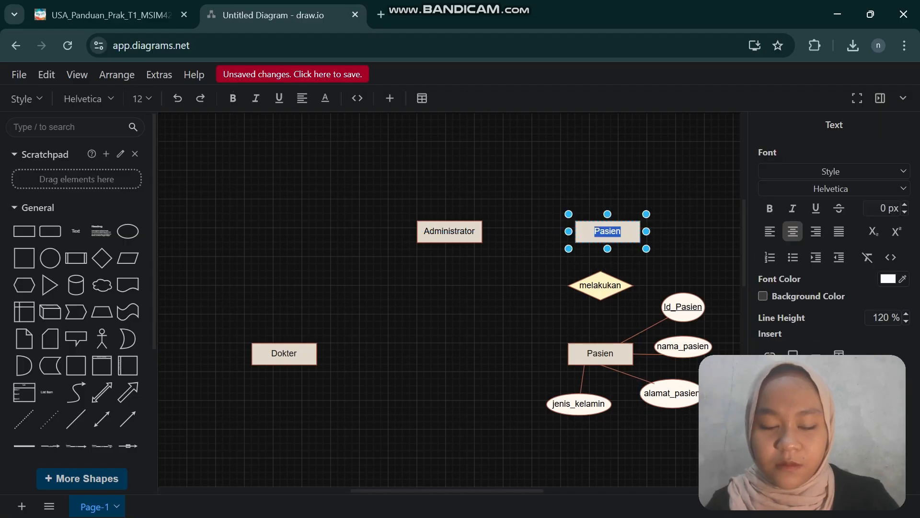
pyautogui.write('Daftar')
pyautogui.press('Escape')
pyautogui.press('F2')
pyautogui.click(888, 279)
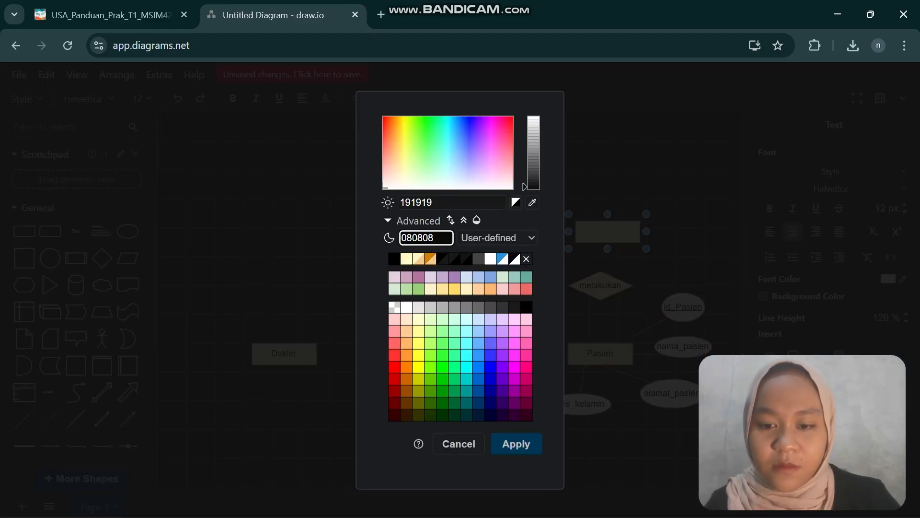
pyautogui.click(516, 442)
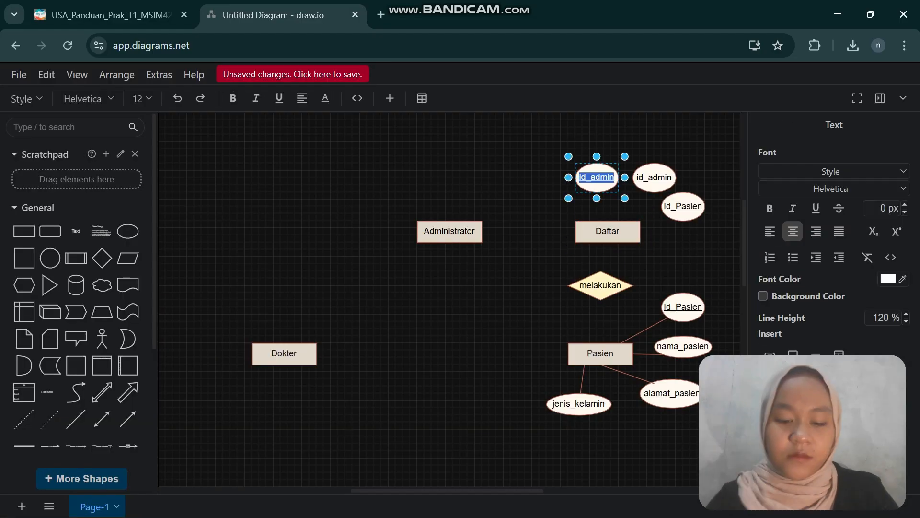
# Step: Rename the first ellipse above Daftar "id_daftar" and remove the underline from the id_admin and Id_Pasien labels beside it
pyautogui.write('id_daftar')
pyautogui.doubleClick(654, 177)
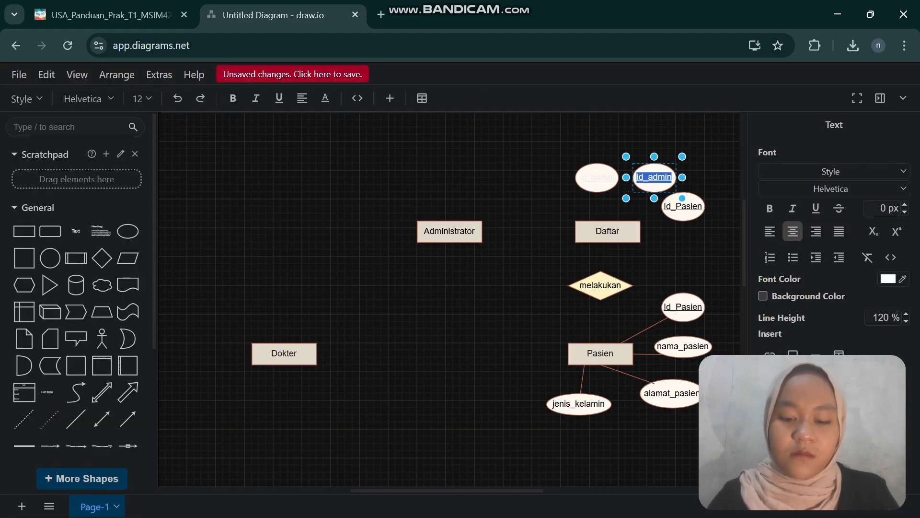
pyautogui.click(816, 208)
pyautogui.doubleClick(683, 206)
pyautogui.click(816, 208)
# Step: Change the id_daftar label's font colour to near-black
pyautogui.doubleClick(596, 177)
pyautogui.click(888, 278)
pyautogui.moveTo(533, 156); pyautogui.dragTo(533, 201)
pyautogui.click(516, 443)
pyautogui.click(525, 307)
# Step: Connect Daftar to its attribute ellipses with plain lines and link the melakukan diamond to Daftar with an arrow
pyautogui.moveTo(597, 192)
pyautogui.mouseDown()
pyautogui.moveTo(607, 221)
pyautogui.moveTo(652, 190)
pyautogui.mouseUp()
pyautogui.hotkey('ctrl', 'v')
pyautogui.moveTo(607, 242)
pyautogui.mouseDown()
pyautogui.moveTo(613, 219)
pyautogui.moveTo(667, 216)
pyautogui.mouseUp()
pyautogui.hotkey('ctrl', 'v')
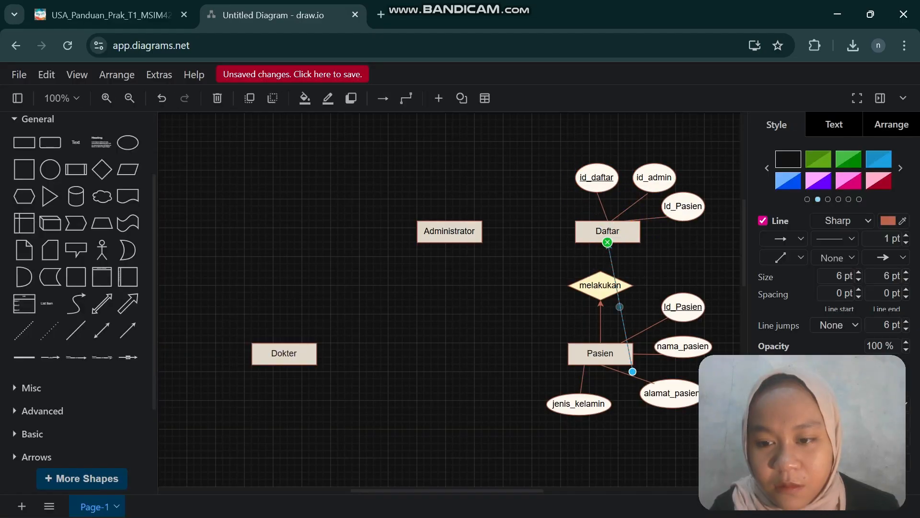
pyautogui.moveTo(633, 372); pyautogui.dragTo(601, 271)
pyautogui.click(517, 297)
# Step: Shift Administrator left and place a copy of the melakukan diamond between it and Daftar, labelled "melayani"
pyautogui.moveTo(450, 231); pyautogui.dragTo(428, 228)
pyautogui.click(601, 285)
pyautogui.hotkey('ctrl', 'c')
pyautogui.hotkey('ctrl', 'v')
pyautogui.moveTo(607, 292); pyautogui.dragTo(521, 232)
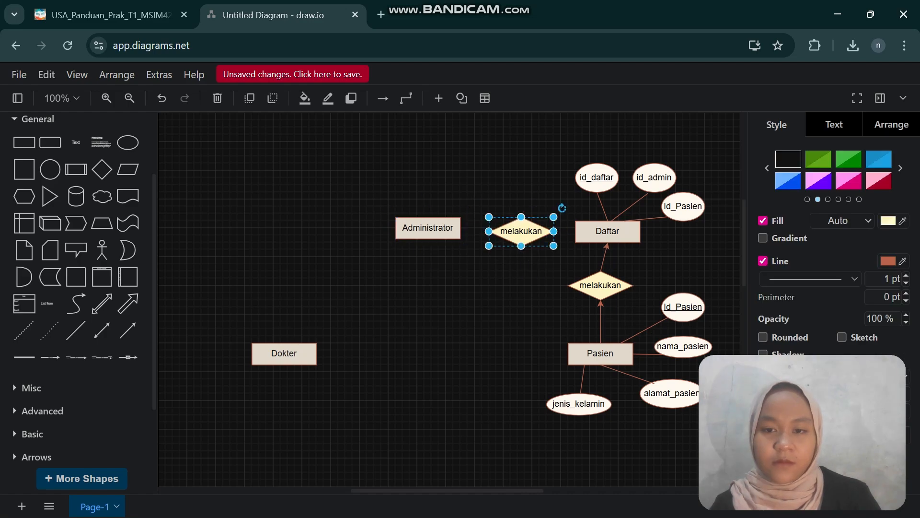
pyautogui.doubleClick(521, 231)
pyautogui.write('melayani')
pyautogui.click(518, 287)
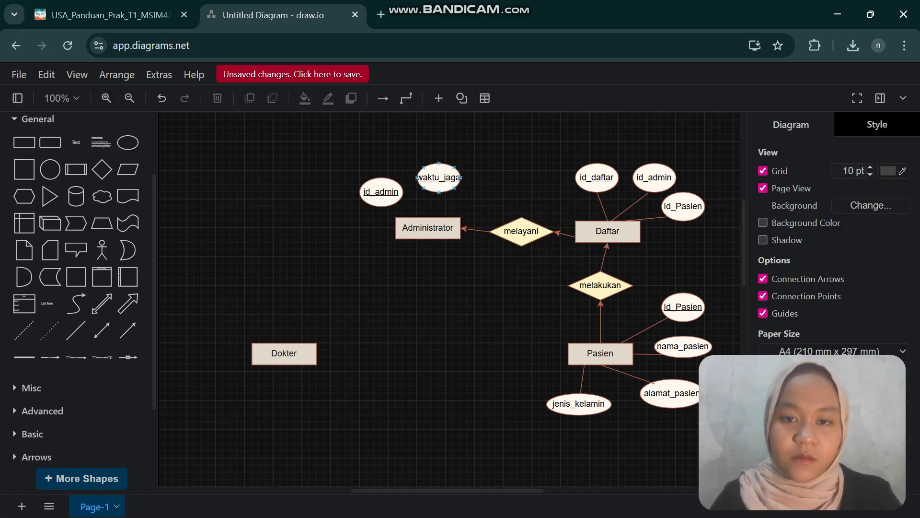
# Step: Adjust the waktu_jaga ellipse and connect Administrator to id_admin, waktu_jaga and nama_admin with plain lines
pyautogui.click(439, 178)
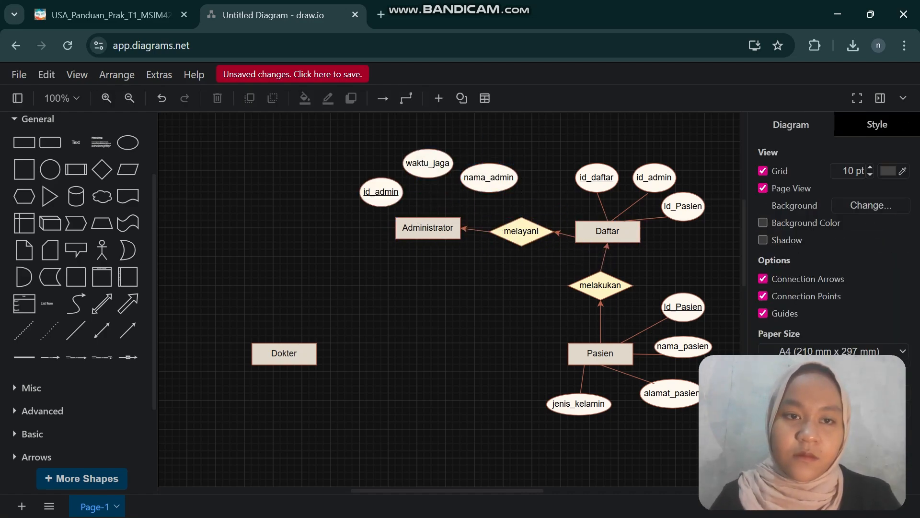
pyautogui.moveTo(428, 177); pyautogui.dragTo(416, 271)
pyautogui.hotkey('ctrl', 'v')
pyautogui.moveTo(424, 227); pyautogui.dragTo(482, 192)
pyautogui.moveTo(424, 249); pyautogui.dragTo(413, 217)
pyautogui.hotkey('ctrl', 'v')
pyautogui.click(381, 221)
pyautogui.click(399, 211)
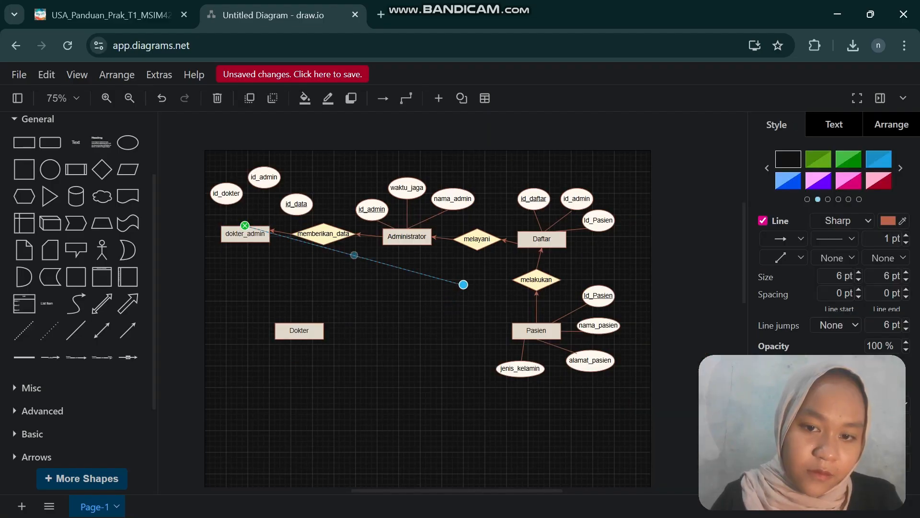
# Step: Connect dokter_admin to its attribute ellipses with plain lines and link the menyimpan_data diamond to Dokter with an arrow
pyautogui.moveTo(462, 281); pyautogui.dragTo(264, 188)
pyautogui.moveTo(263, 224); pyautogui.dragTo(226, 204)
pyautogui.hotkey('ctrl', 'v')
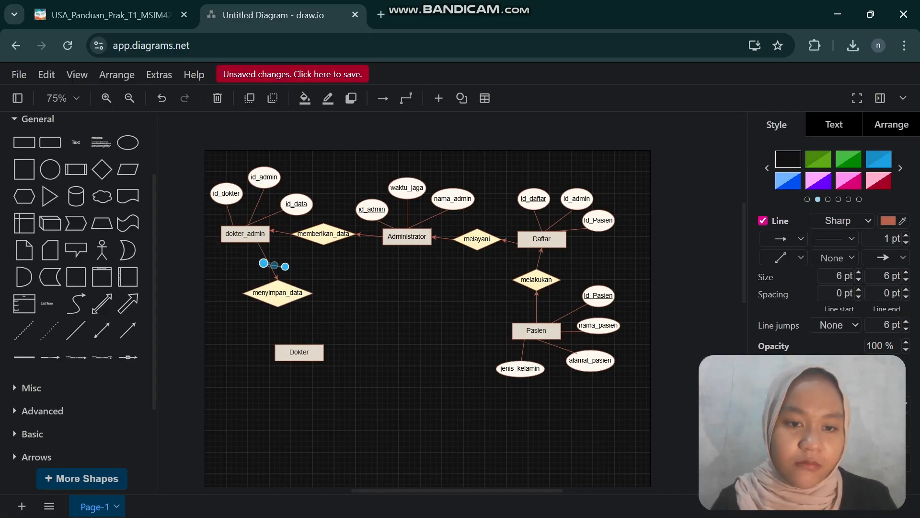
pyautogui.moveTo(264, 262); pyautogui.dragTo(278, 306)
# Step: Label the underlined key ellipse at the upper left of Dokter "id_dokter"
pyautogui.click(249, 331)
pyautogui.write('id')
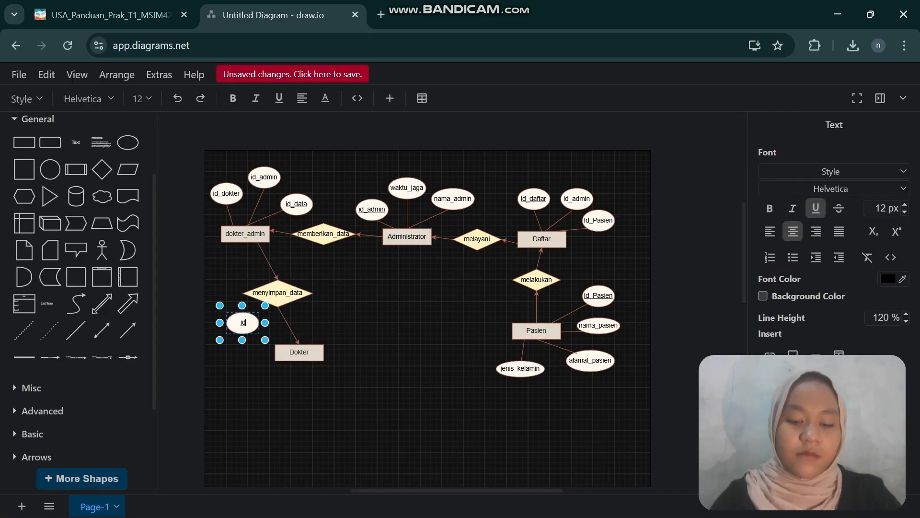
pyautogui.write('_dokter')
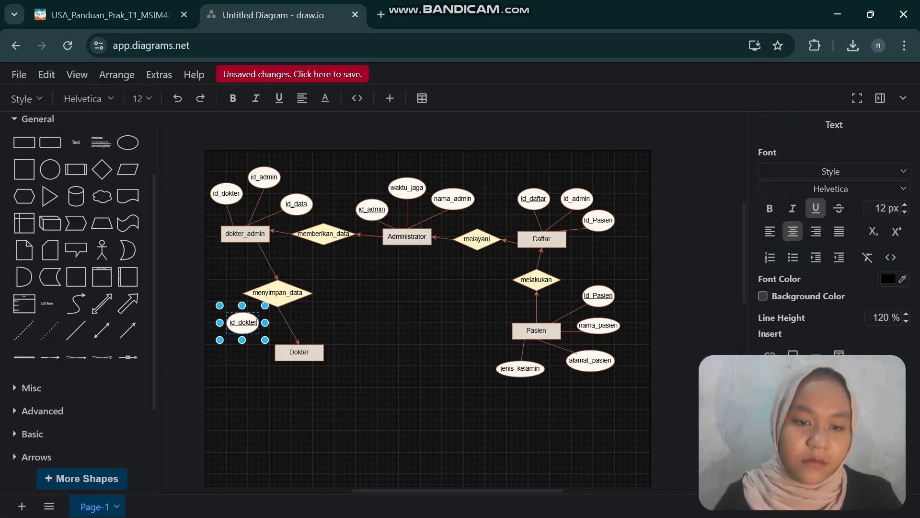
# Step: Copy the id_admin ellipse of dokter_admin to the left of Dokter and label it "alamat_dokter"
pyautogui.click(264, 177)
pyautogui.hotkey('ctrl', 'c')
pyautogui.hotkey('ctrl', 'v')
pyautogui.moveTo(270, 183); pyautogui.dragTo(242, 350)
pyautogui.doubleClick(243, 350)
pyautogui.write('alamat_dokter')
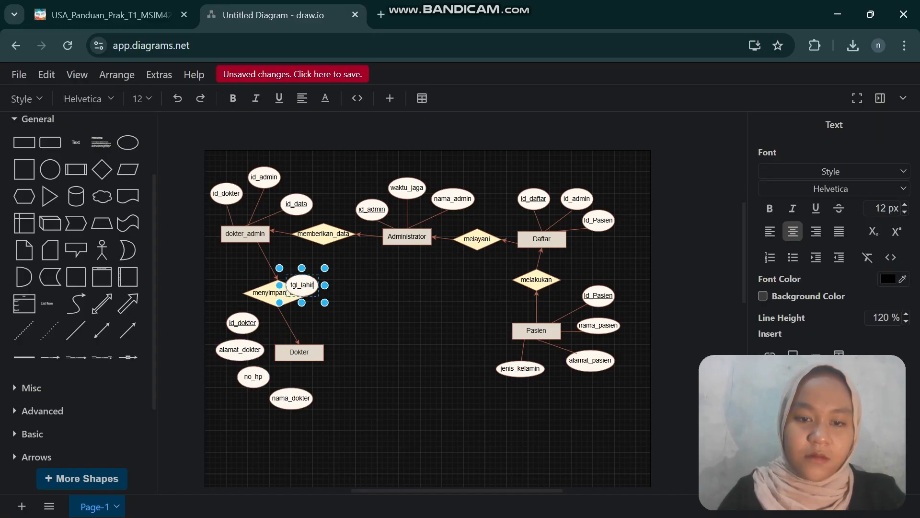
# Step: Place another copy of the tgl_lahir ellipse to the right of Dokter and label it "spesialis"
pyautogui.moveTo(302, 286); pyautogui.dragTo(356, 340)
pyautogui.hotkey('ctrl', 'v')
pyautogui.doubleClick(356, 340)
pyautogui.write('sp')
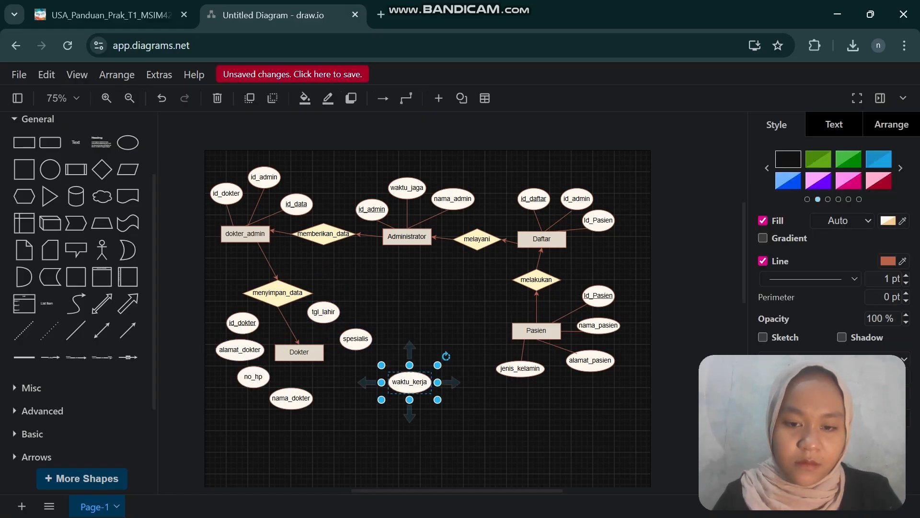
# Step: Arrange the waktu_kerja, spesialis and tgl_lahir ellipses around Dokter, with waktu_kerja at its lower right
pyautogui.moveTo(408, 382); pyautogui.dragTo(356, 388)
pyautogui.click(356, 338)
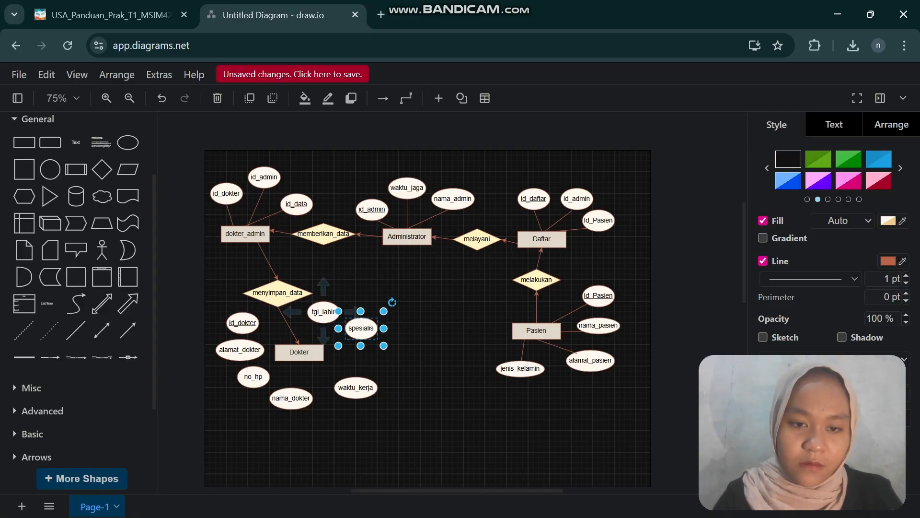
pyautogui.click(278, 292)
pyautogui.click(323, 312)
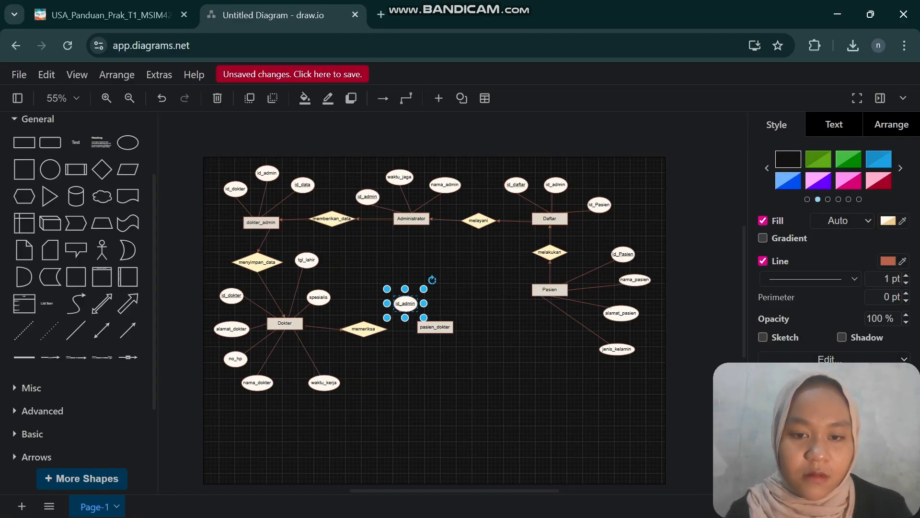
# Step: Label the underlined ellipse at the upper left of pasien_dokter "id" and add a copied ellipse labelled "id_dokter" above the entity
pyautogui.doubleClick(405, 303)
pyautogui.write('id')
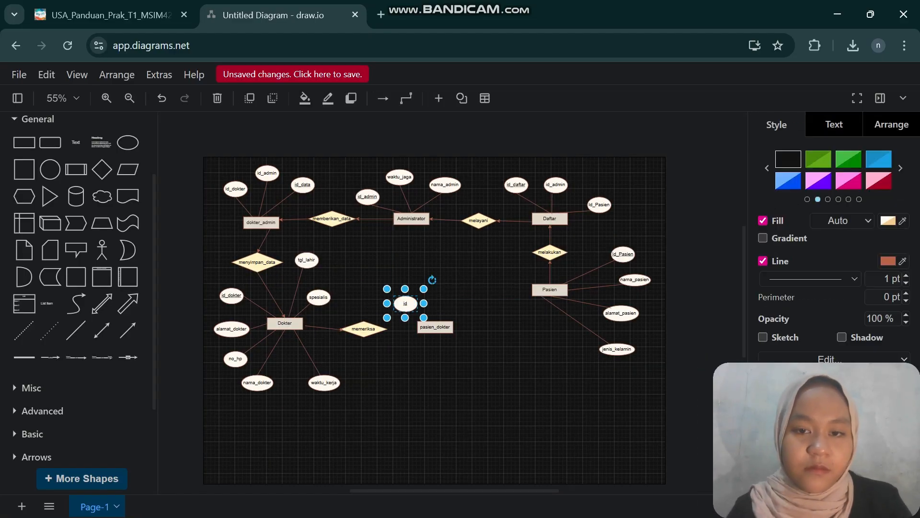
pyautogui.click(399, 176)
pyautogui.hotkey('ctrl', 'c')
pyautogui.hotkey('ctrl', 'v')
pyautogui.moveTo(410, 185); pyautogui.dragTo(439, 281)
pyautogui.doubleClick(439, 281)
pyautogui.write('id_do')
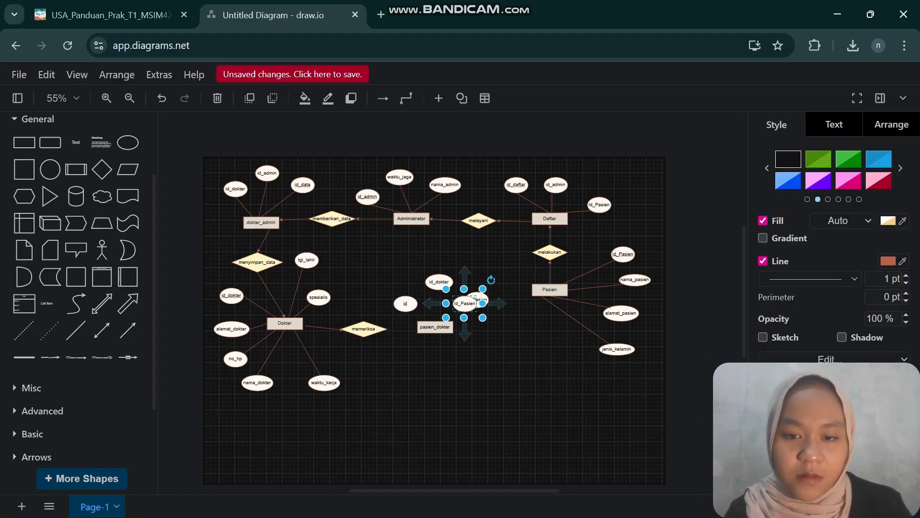
# Step: Place an attribute ellipse at the lower left of pasien_dokter and label it "waktu_periksa"
pyautogui.moveTo(481, 304); pyautogui.dragTo(412, 367)
pyautogui.doubleClick(412, 366)
pyautogui.write('waktu_periksa')
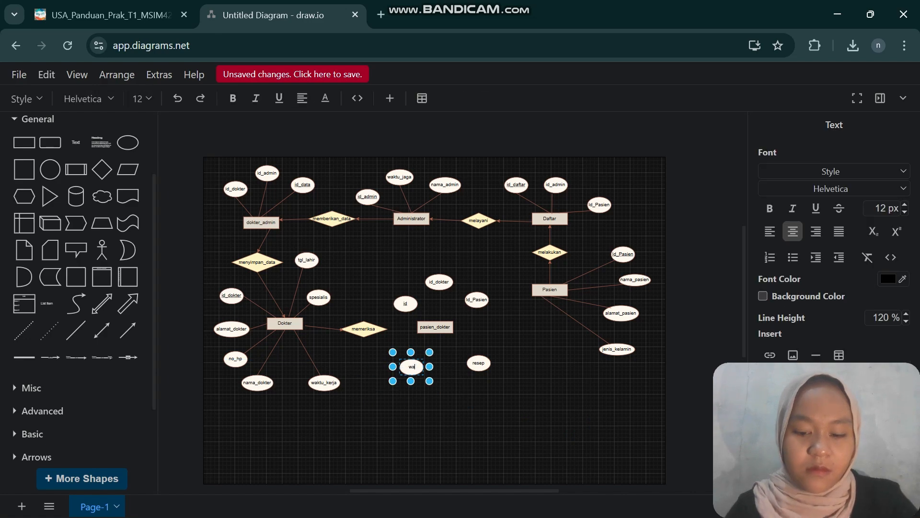
pyautogui.press('Escape')
pyautogui.moveTo(431, 336); pyautogui.dragTo(402, 369)
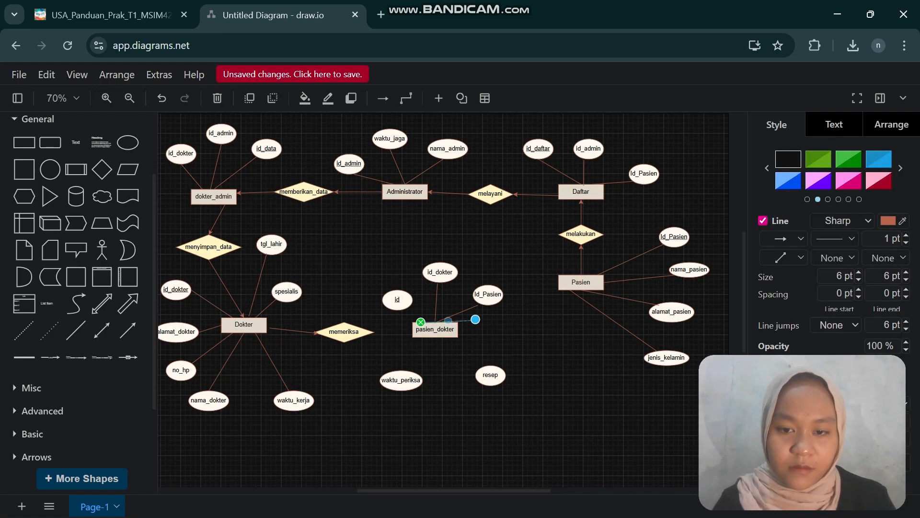
# Step: Connect pasien_dokter to its attribute ellipses with plain lines and link the diperiksa diamond to pasien_dokter with an arrow
pyautogui.hotkey('ctrl', 'v')
pyautogui.hotkey('ctrl', 'v')
pyautogui.moveTo(440, 309); pyautogui.dragTo(483, 368)
pyautogui.moveTo(471, 334); pyautogui.dragTo(439, 337)
pyautogui.click(416, 355)
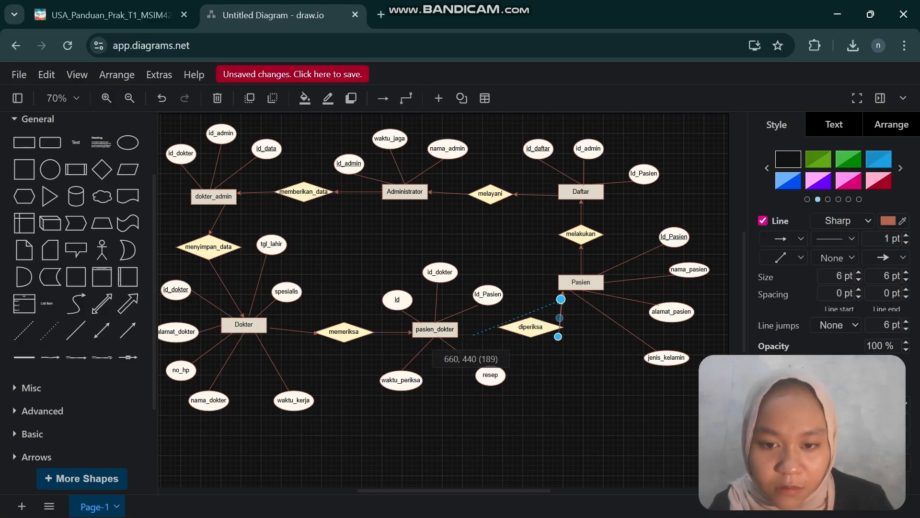
pyautogui.moveTo(559, 333); pyautogui.dragTo(457, 328)
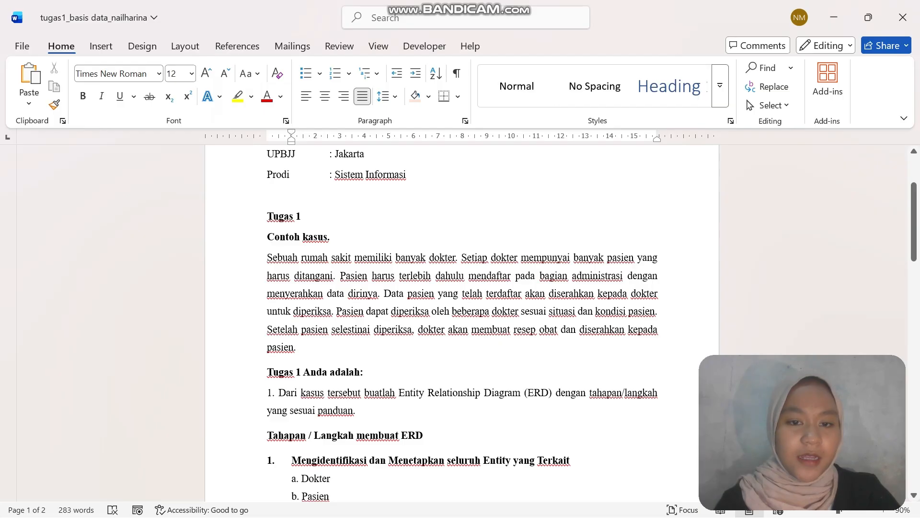
# Step: In the Tugas 1 Word document, examine the hospital case description and the entities identified in step 1
pyautogui.scroll(-2, 462, 321)
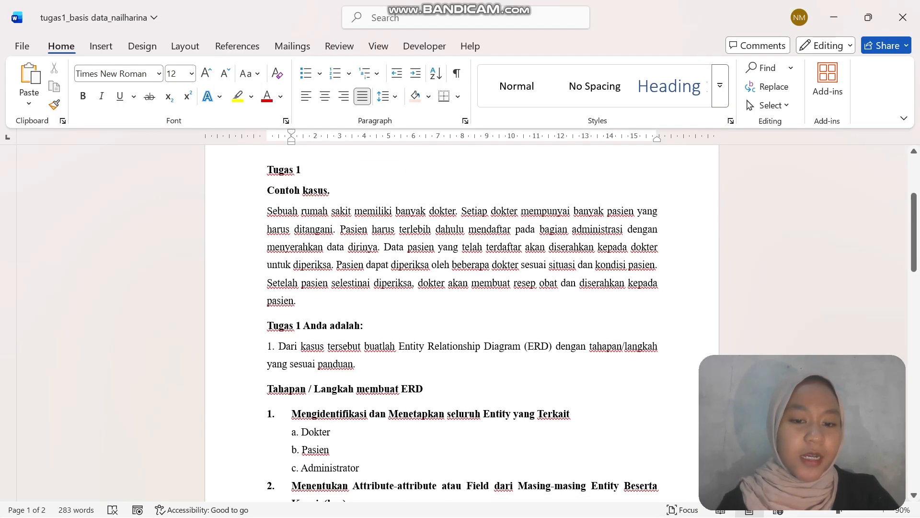
pyautogui.scroll(-1, 462, 321)
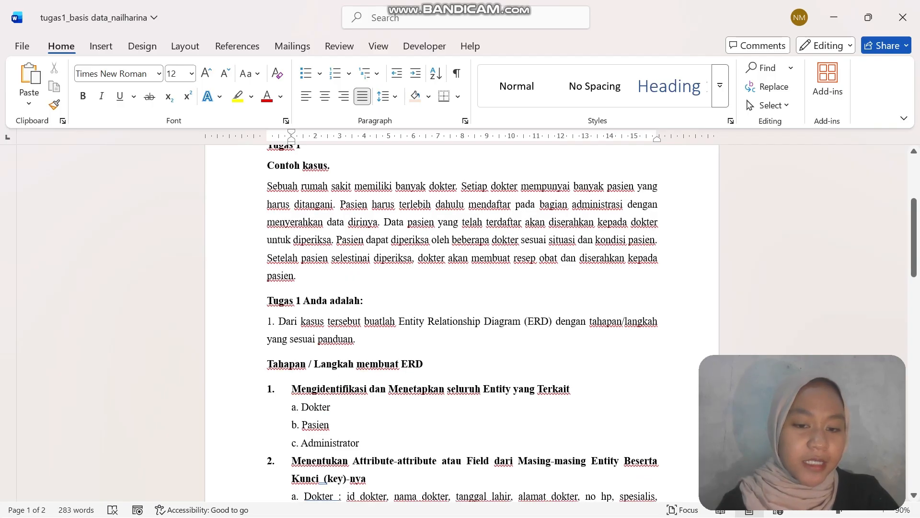
pyautogui.scroll(-3, 462, 321)
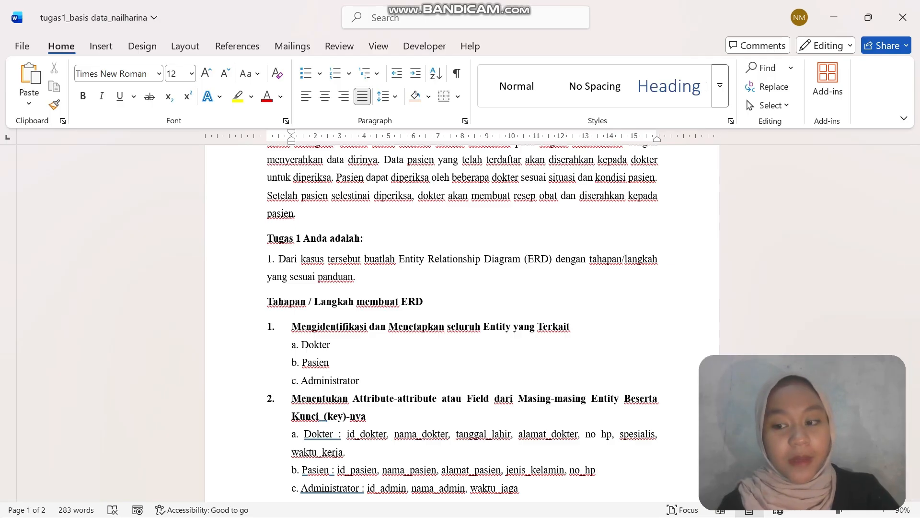
pyautogui.scroll(-3, 462, 321)
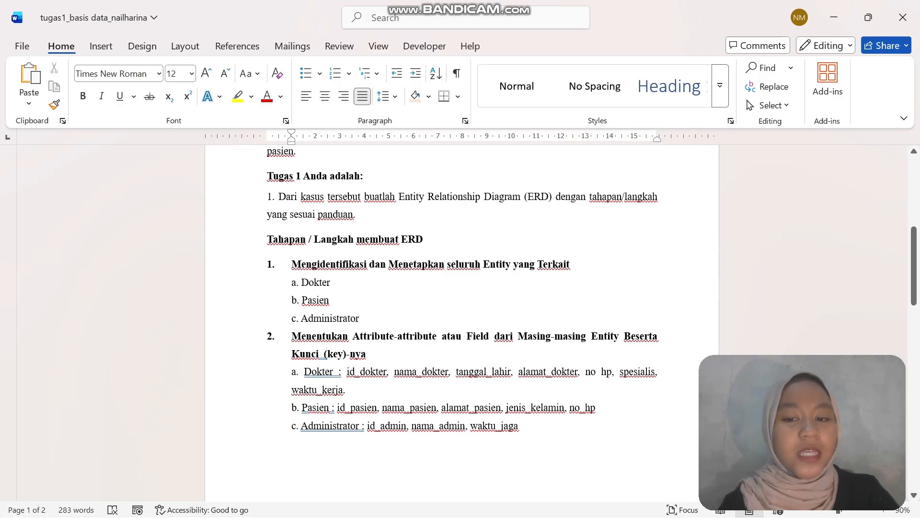
pyautogui.scroll(5, 462, 321)
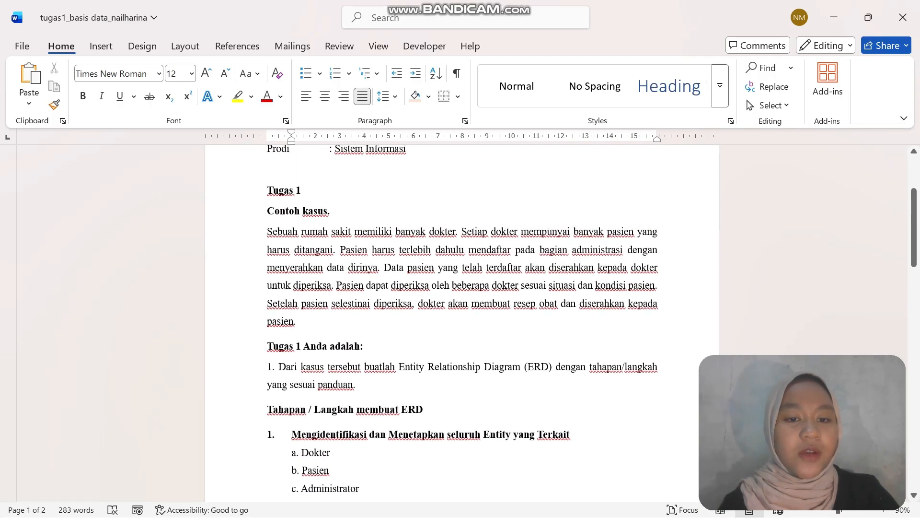
pyautogui.scroll(-1, 462, 321)
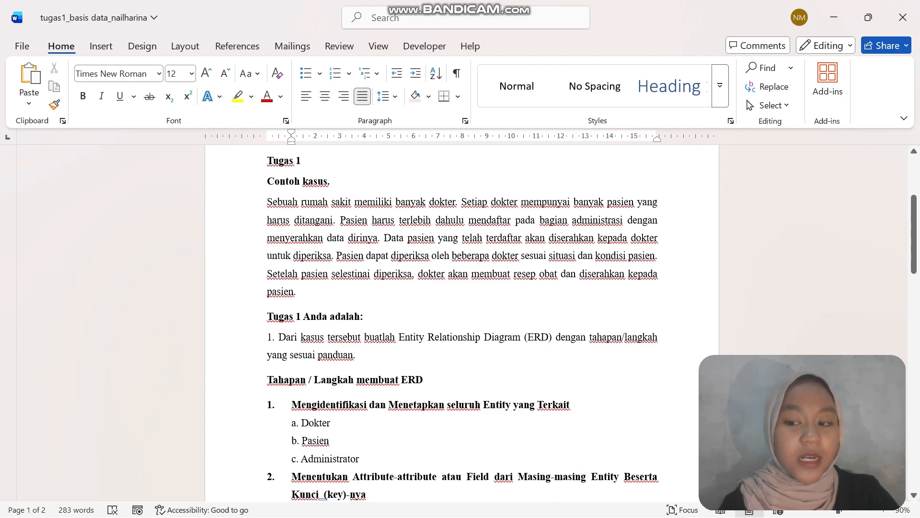
pyautogui.scroll(-5, 462, 321)
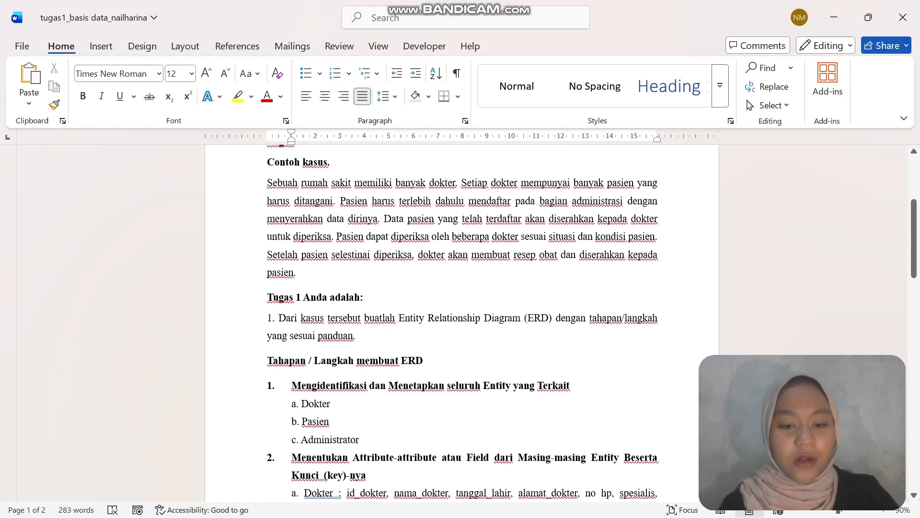
pyautogui.scroll(-1, 462, 321)
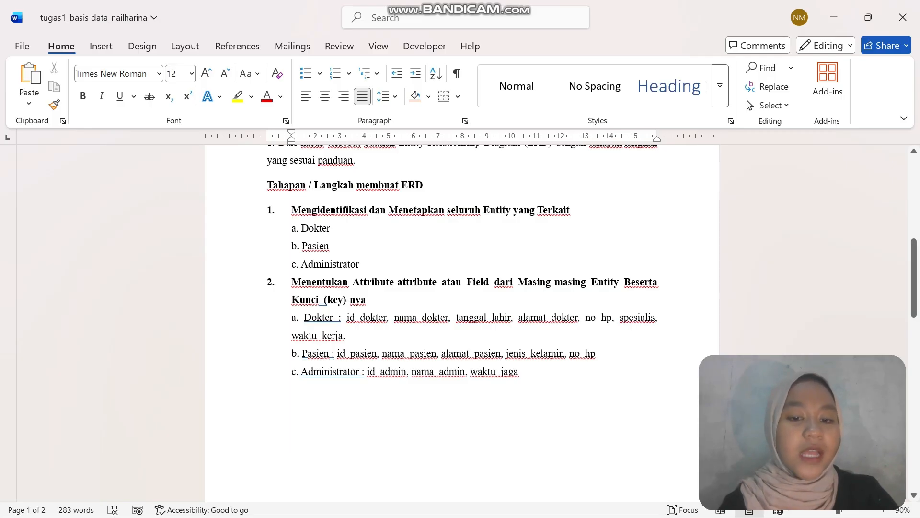
pyautogui.scroll(-1, 462, 321)
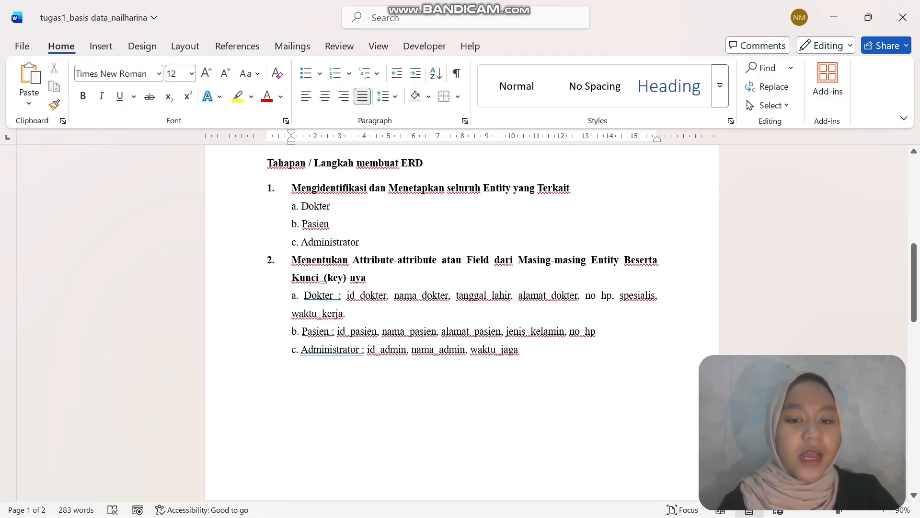
# Step: Examine the attributes and keys listed for Dokter, Pasien and Administrator in step 2, comparing them with the case description
pyautogui.moveTo(347, 295); pyautogui.dragTo(386, 295)
pyautogui.click(422, 296)
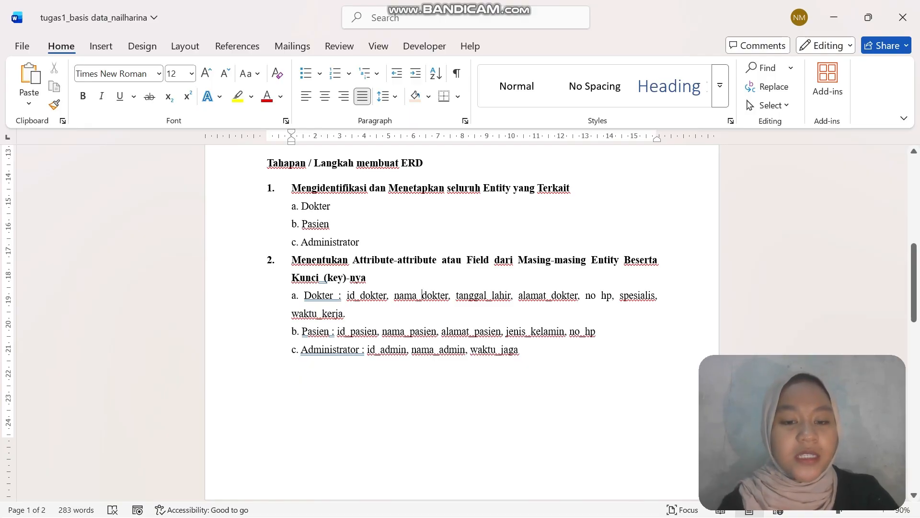
pyautogui.scroll(1, 460, 297)
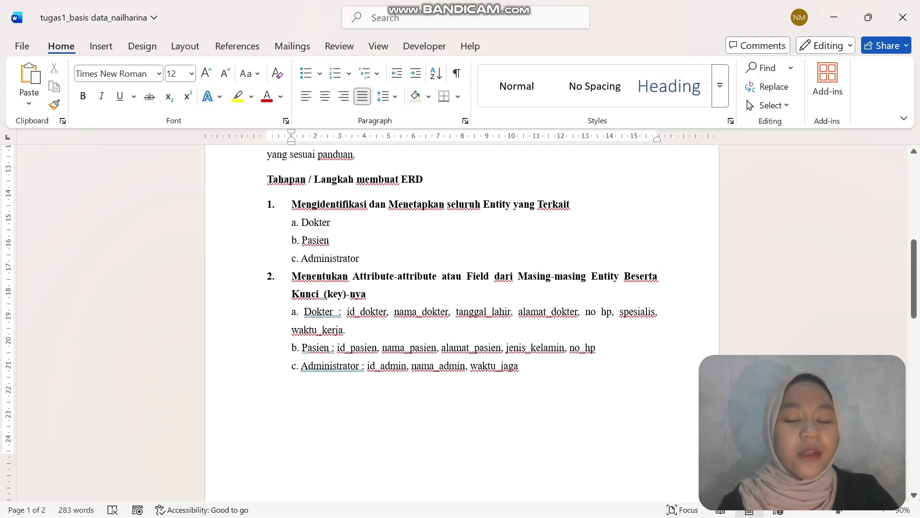
pyautogui.scroll(5, 460, 311)
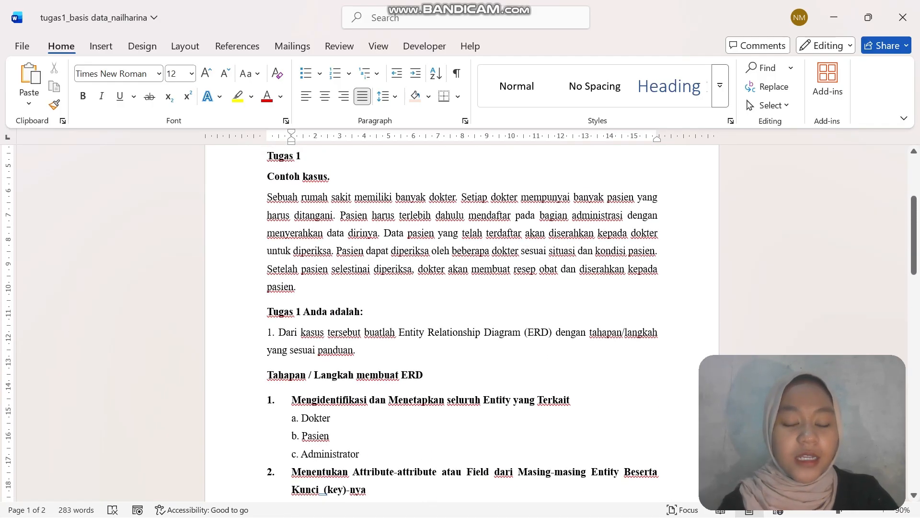
pyautogui.scroll(-4, 460, 321)
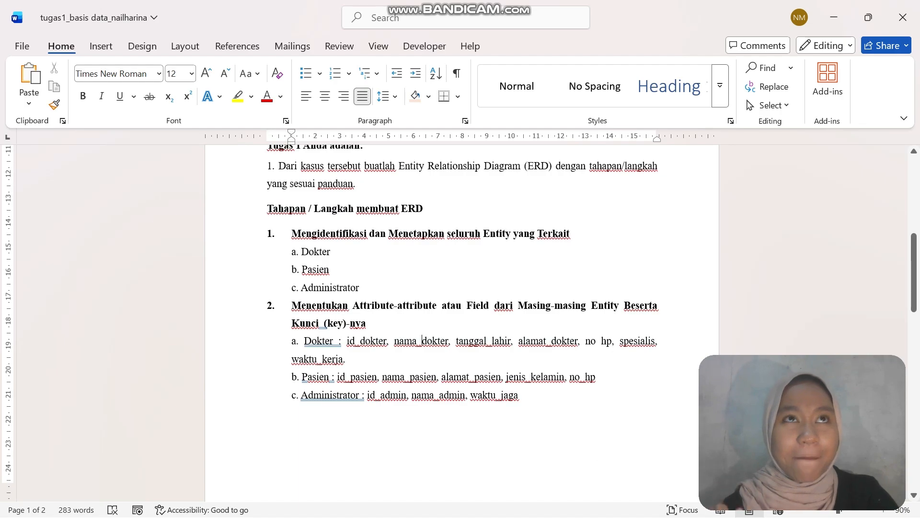
pyautogui.scroll(-2, 422, 262)
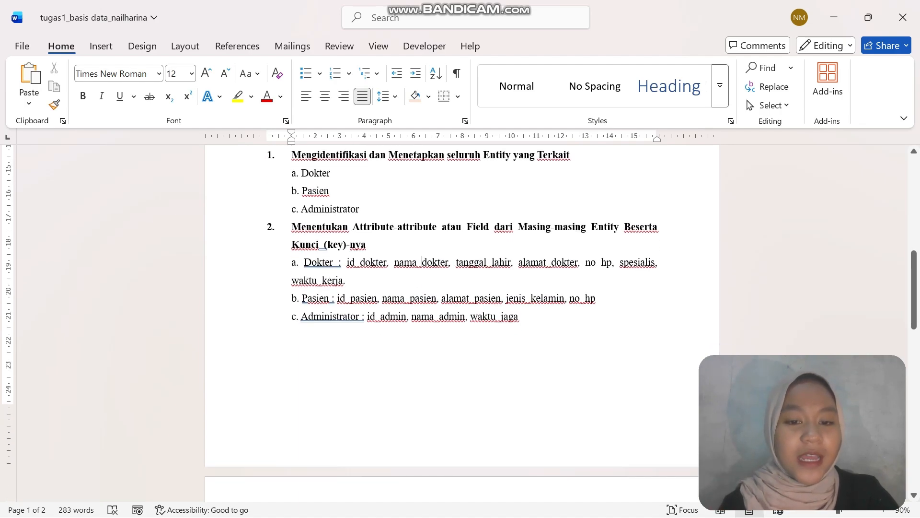
pyautogui.scroll(-1, 422, 261)
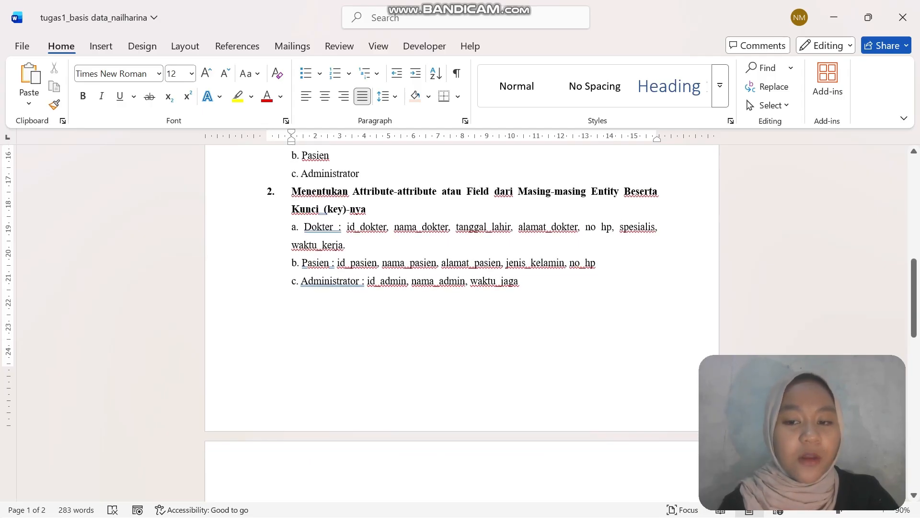
pyautogui.scroll(-1, 423, 262)
pyautogui.scroll(-1, 422, 262)
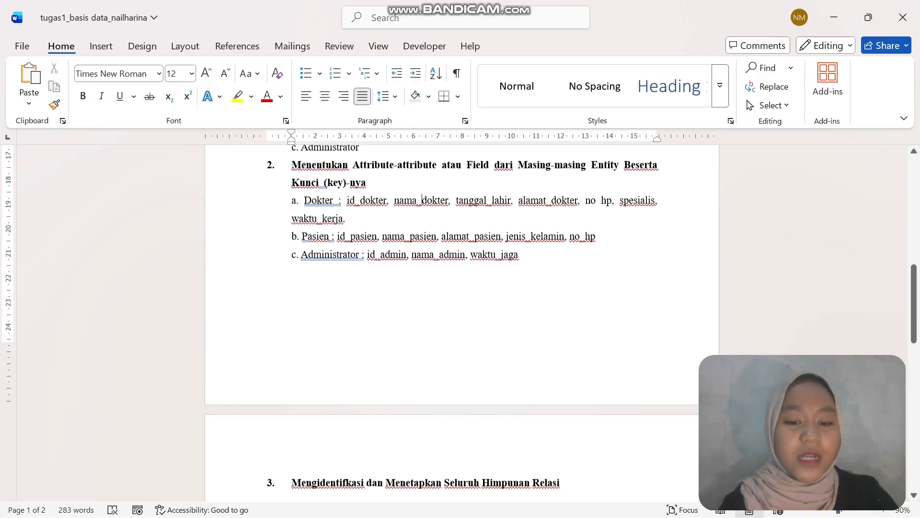
# Step: Examine the relationship table in step 3, checking how Dokter relates to Pasien and Administrator
pyautogui.scroll(-6, 461, 321)
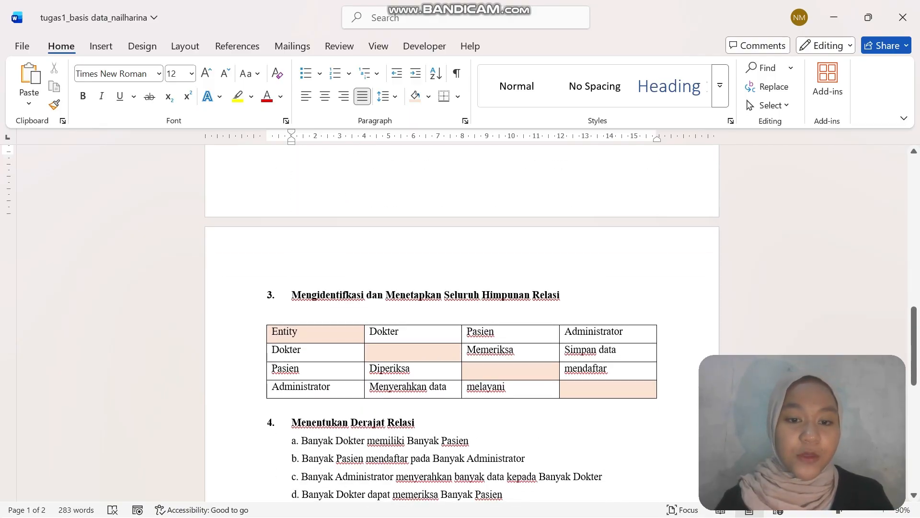
pyautogui.scroll(-1, 462, 321)
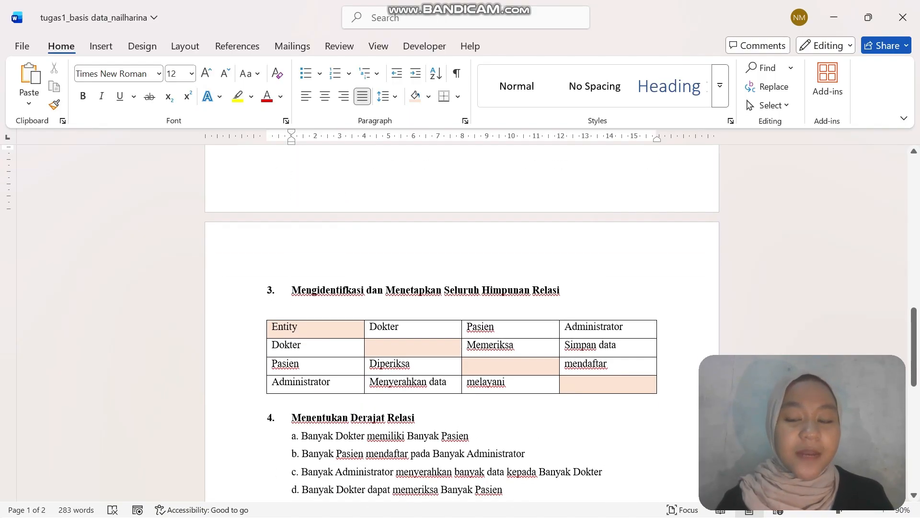
pyautogui.scroll(-1, 461, 345)
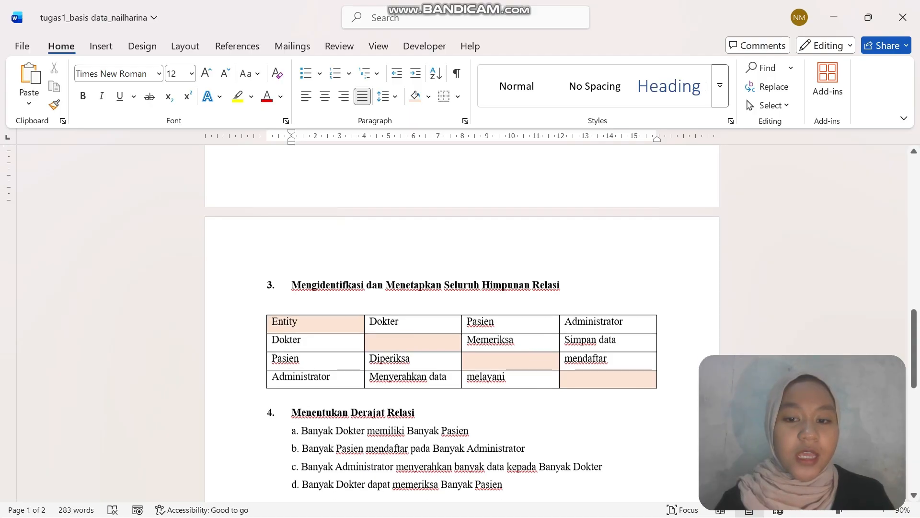
pyautogui.scroll(-1, 461, 335)
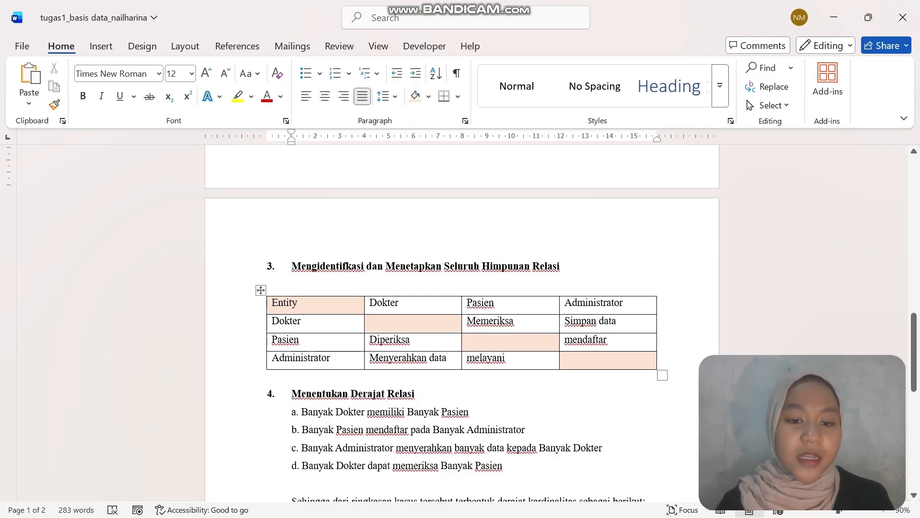
pyautogui.scroll(-1, 461, 326)
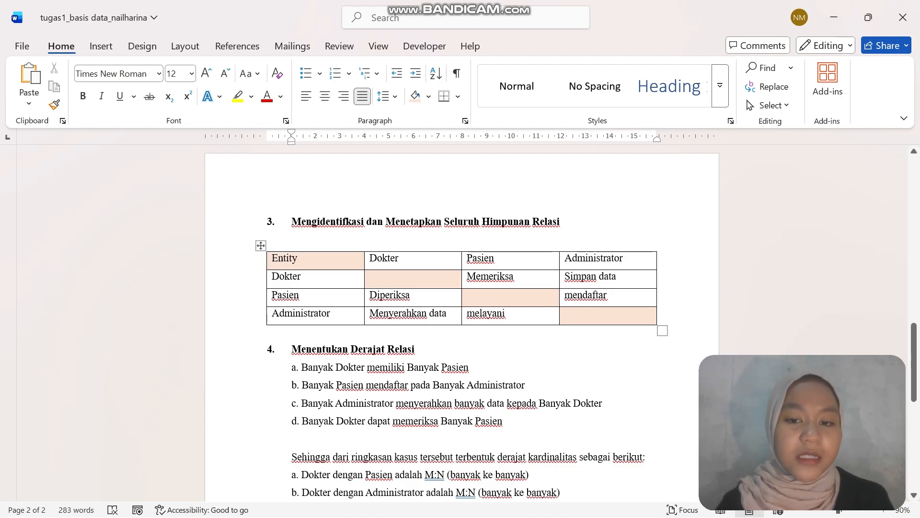
pyautogui.moveTo(467, 277); pyautogui.dragTo(514, 277)
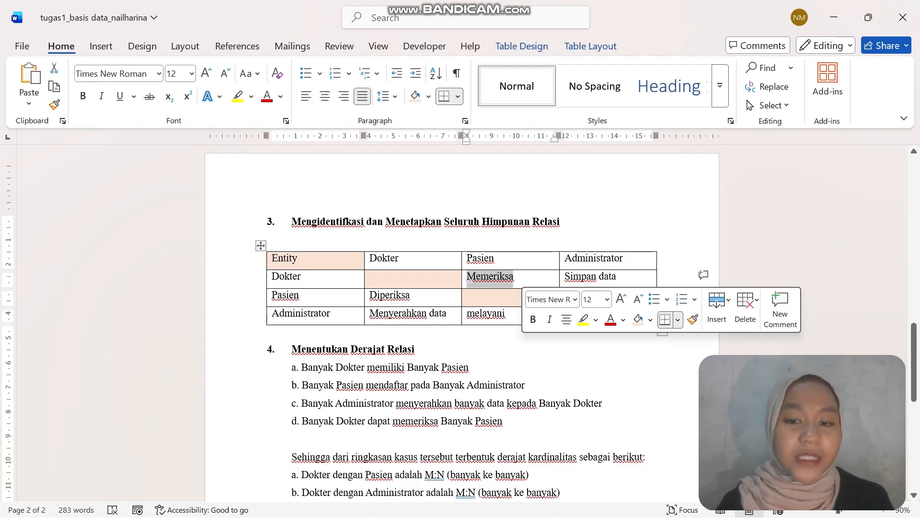
pyautogui.click(494, 258)
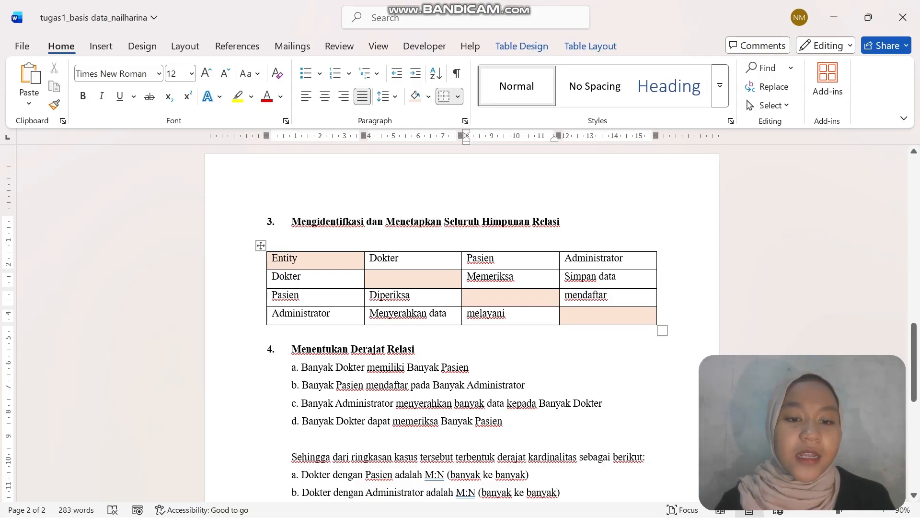
pyautogui.doubleClick(284, 277)
pyautogui.click(599, 277)
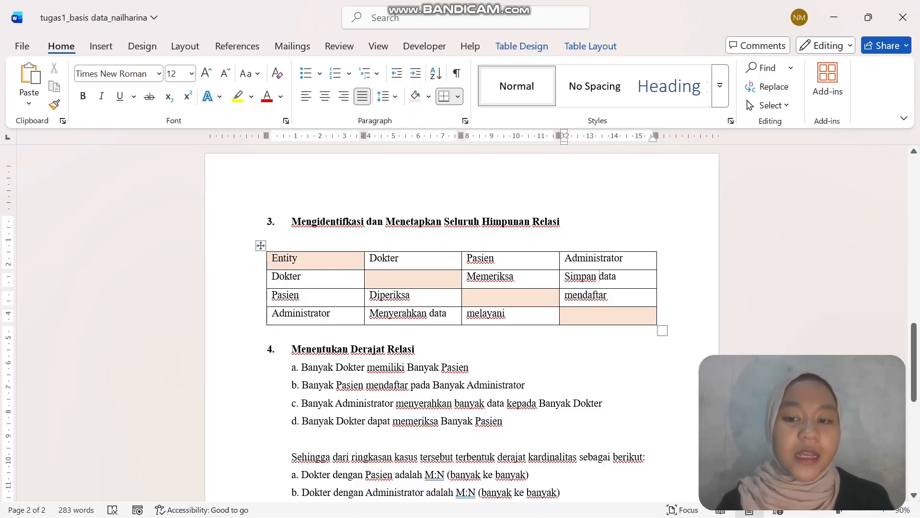
pyautogui.moveTo(585, 259); pyautogui.dragTo(614, 260)
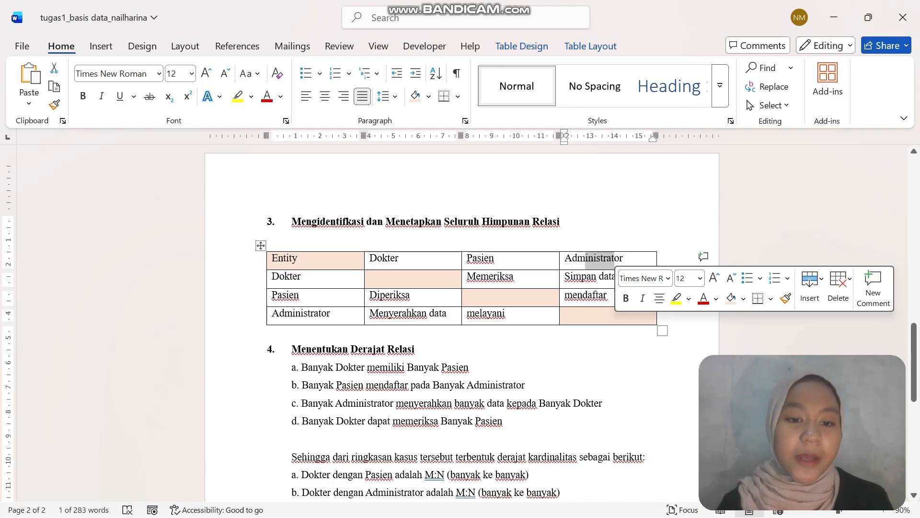
# Step: Examine the Pasien and Administrator rows of the relationship table against the entities in its header row
pyautogui.moveTo(273, 296); pyautogui.dragTo(294, 295)
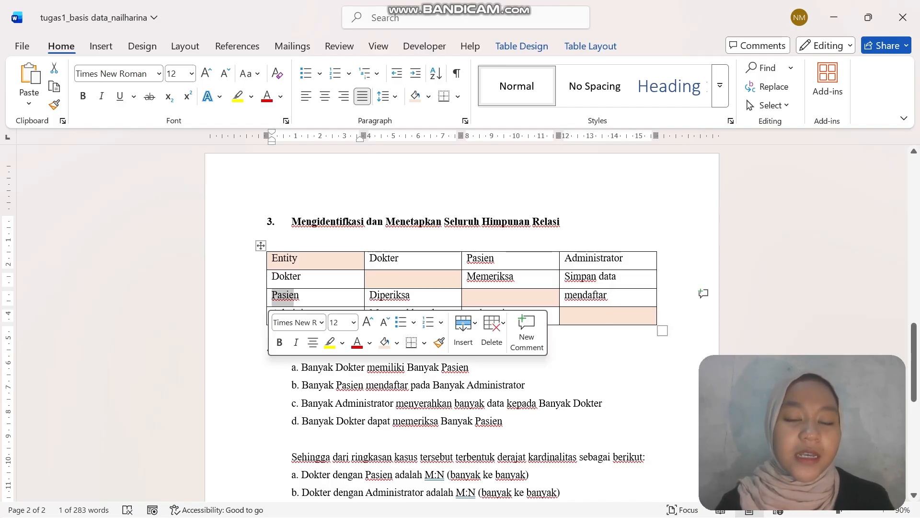
pyautogui.click(392, 294)
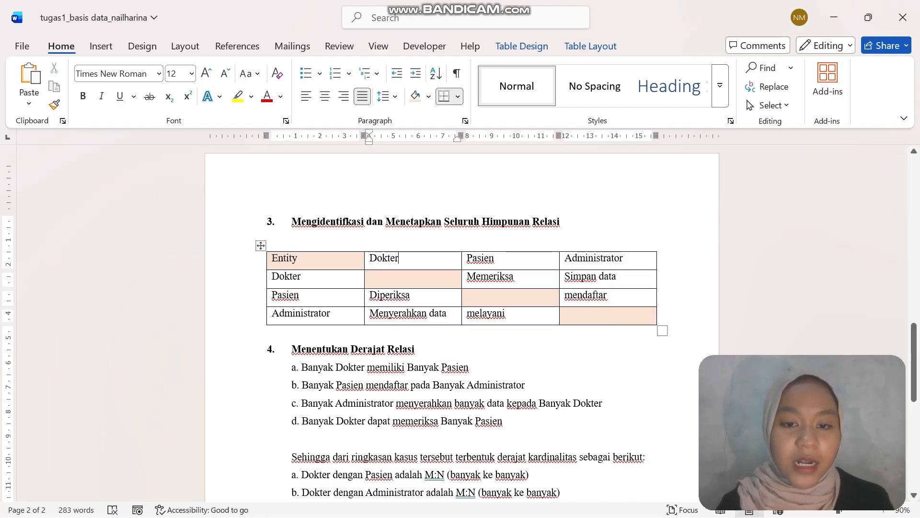
pyautogui.click(301, 295)
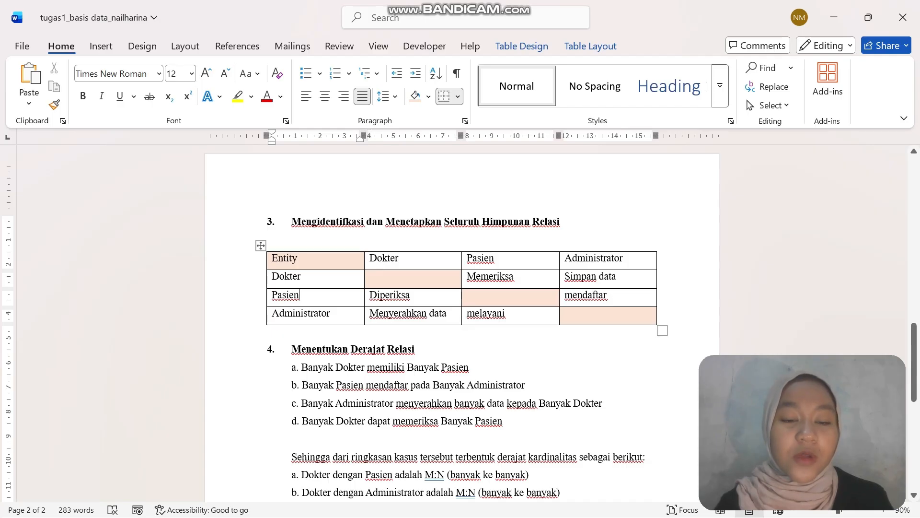
pyautogui.click(606, 294)
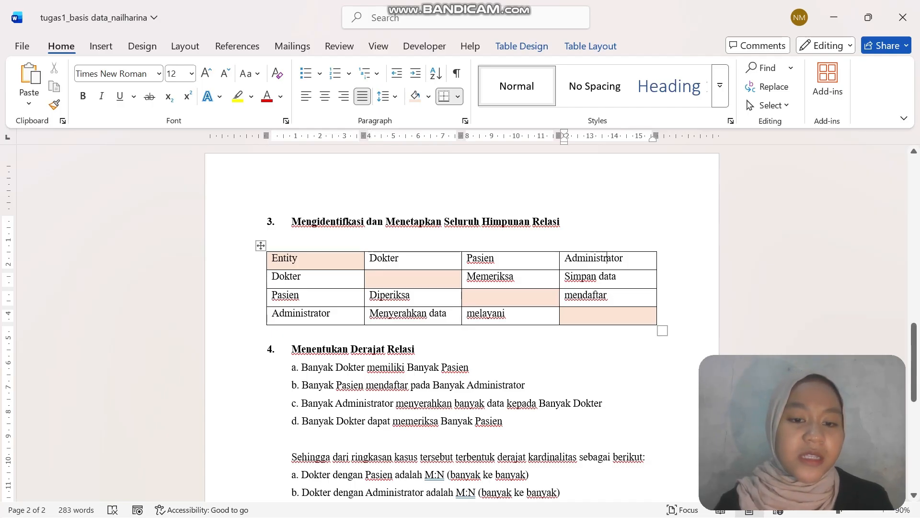
pyautogui.click(308, 313)
pyautogui.moveTo(411, 313); pyautogui.dragTo(438, 313)
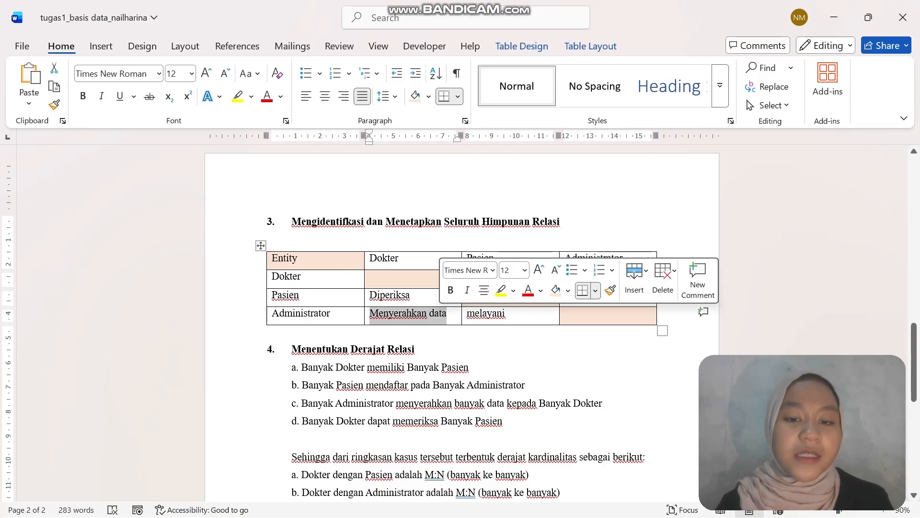
pyautogui.click(395, 259)
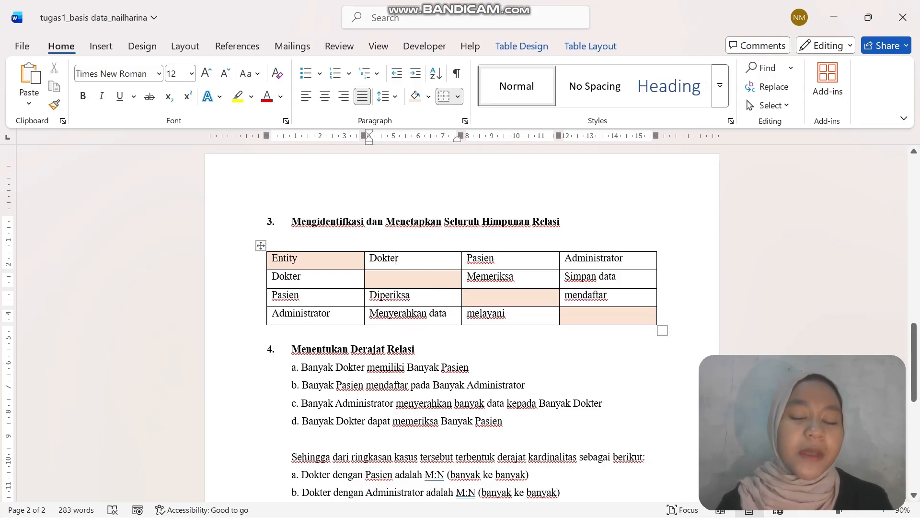
# Step: Examine the relationship statements and resulting cardinalities in step 4, comparing them with the step 3 table
pyautogui.scroll(-3, 460, 326)
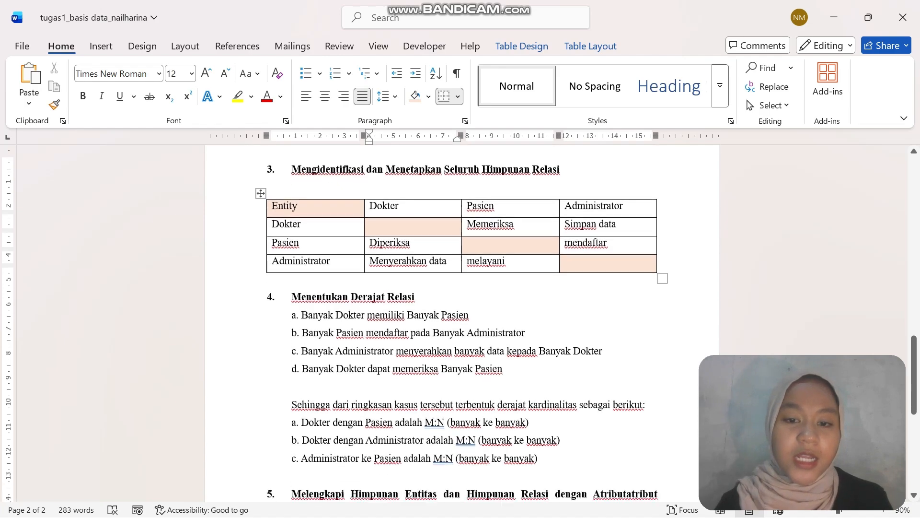
pyautogui.scroll(-1, 460, 326)
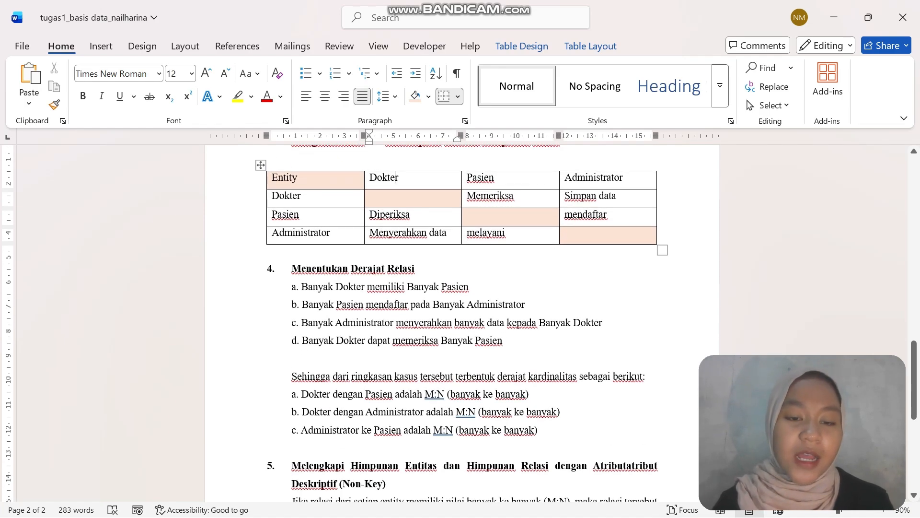
pyautogui.scroll(-3, 460, 326)
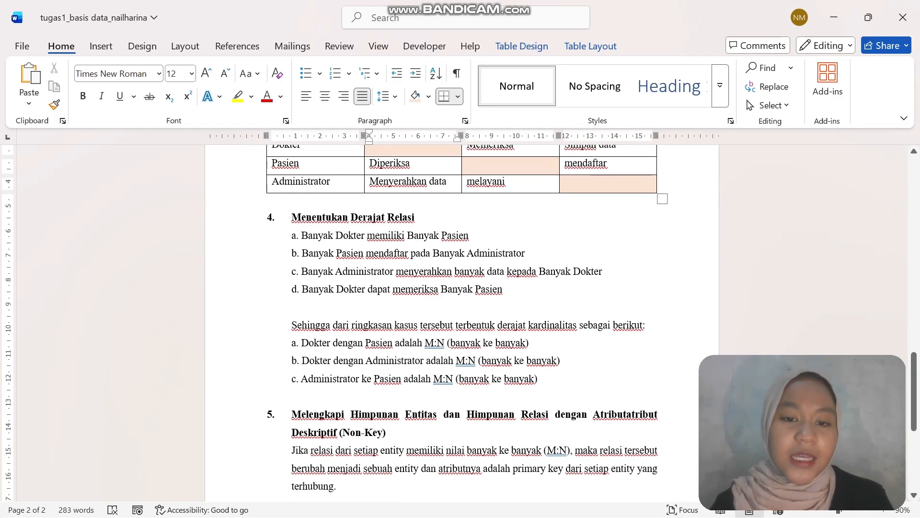
pyautogui.scroll(2, 460, 326)
pyautogui.scroll(2, 460, 326)
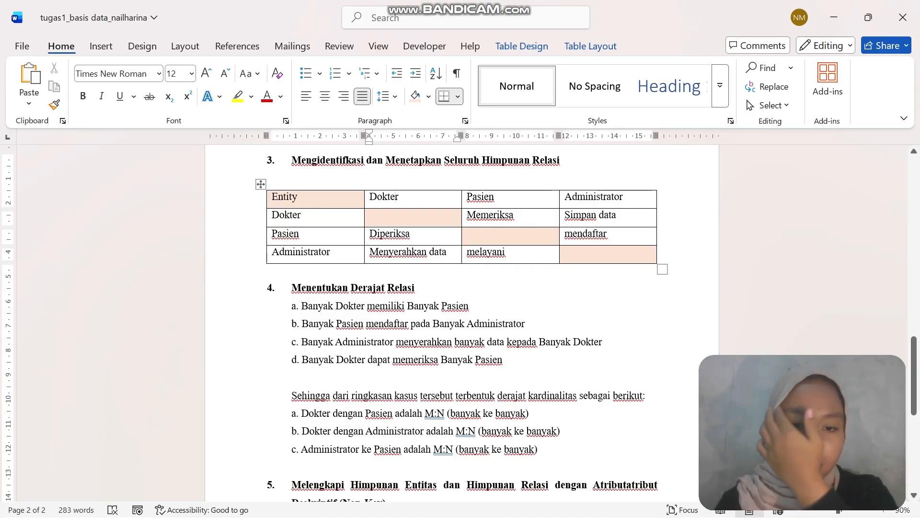
pyautogui.scroll(-1, 396, 192)
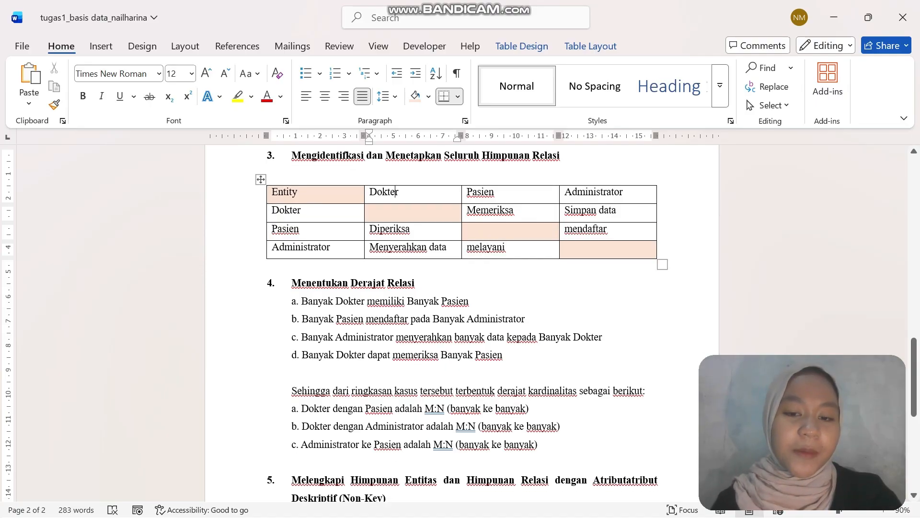
pyautogui.moveTo(470, 300); pyautogui.dragTo(367, 301)
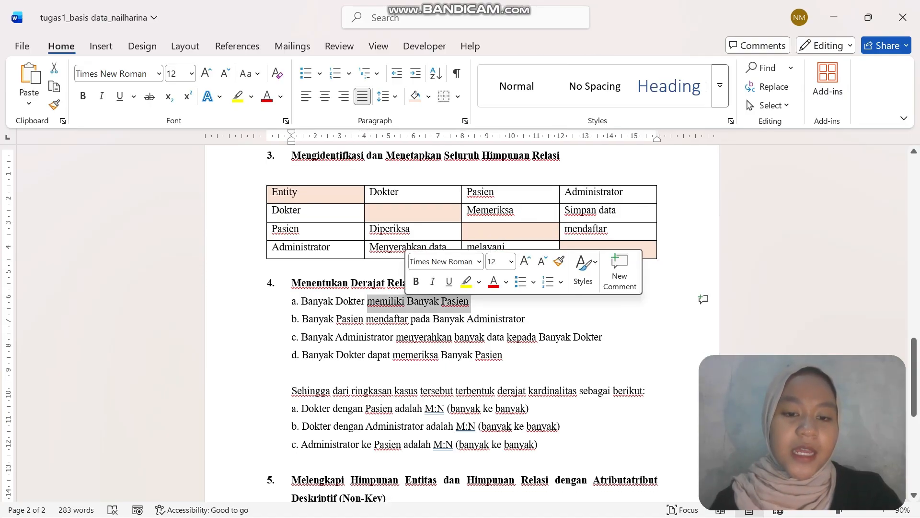
pyautogui.click(365, 319)
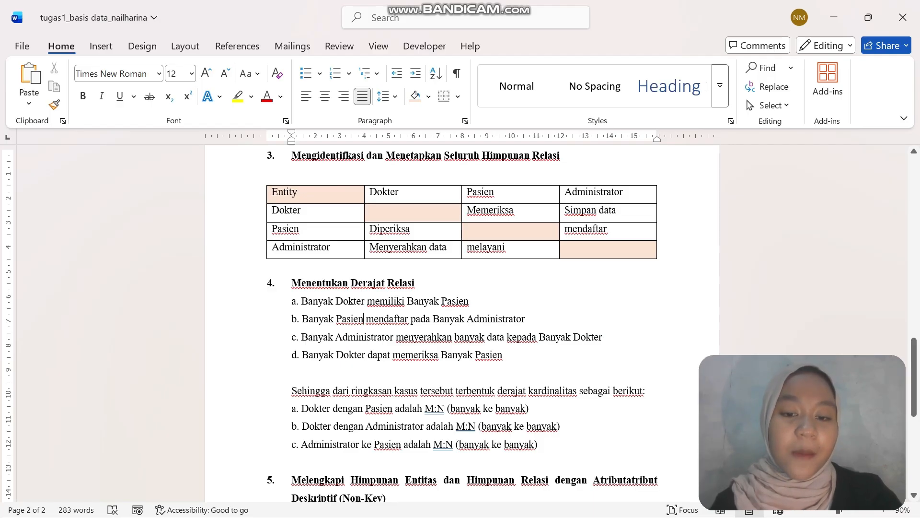
pyautogui.scroll(-3, 460, 321)
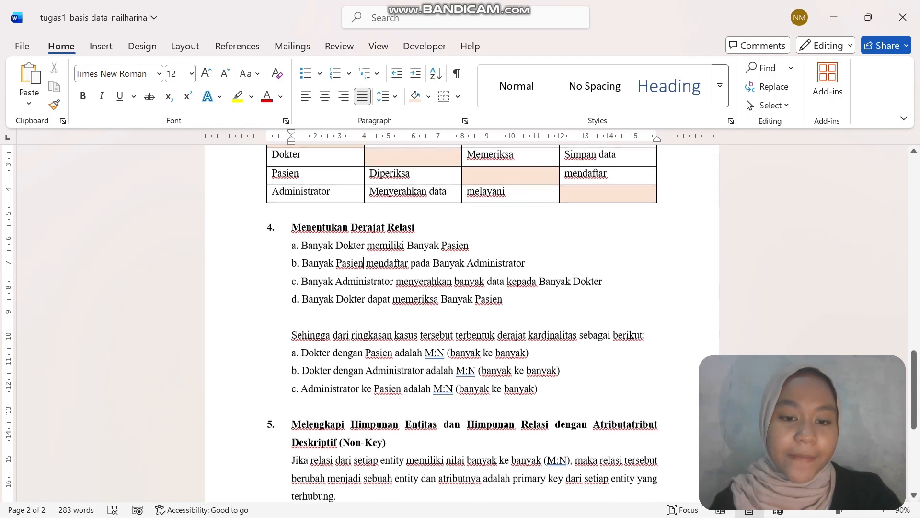
pyautogui.scroll(-1, 460, 321)
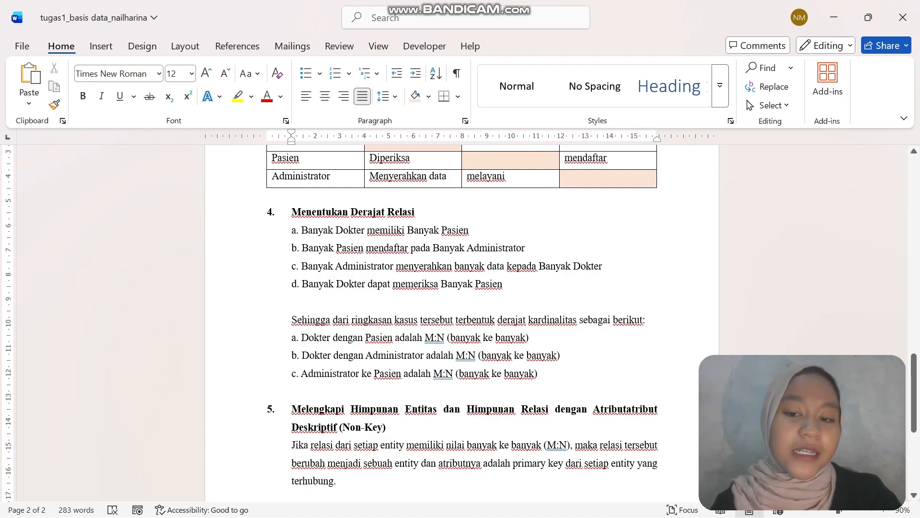
pyautogui.scroll(-2, 460, 321)
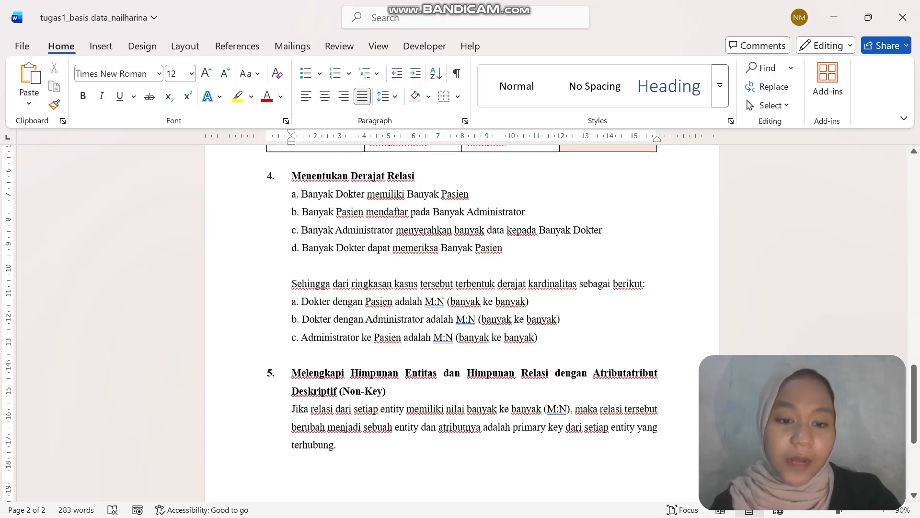
# Step: Examine the step 5 rule on completing entity and relationship sets with descriptive attributes, checking it against the step 4 cardinalities
pyautogui.scroll(-3, 460, 321)
pyautogui.scroll(2, 460, 321)
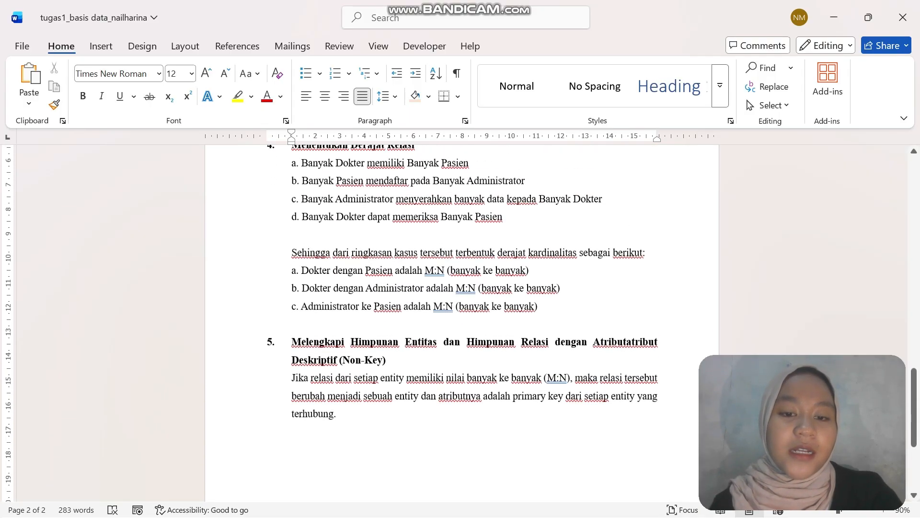
pyautogui.scroll(-3, 460, 321)
pyautogui.scroll(2, 460, 321)
pyautogui.scroll(-1, 460, 321)
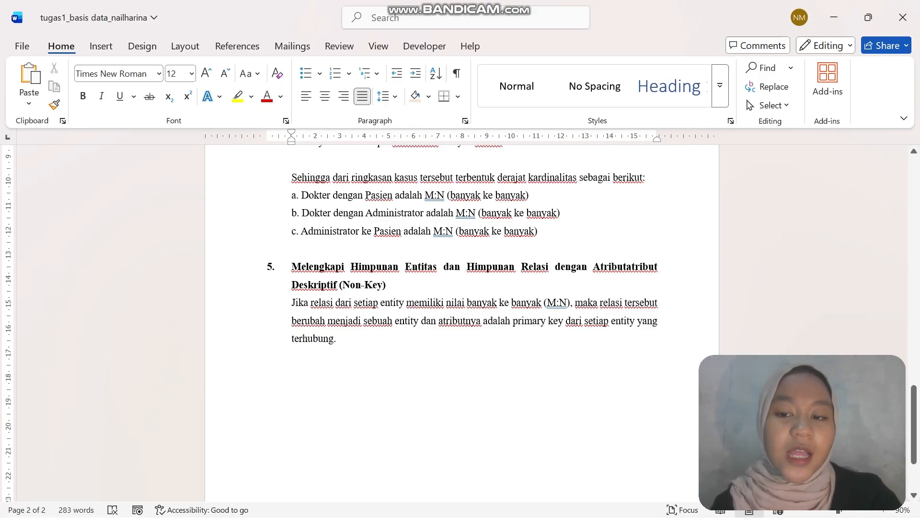
pyautogui.scroll(-2, 460, 321)
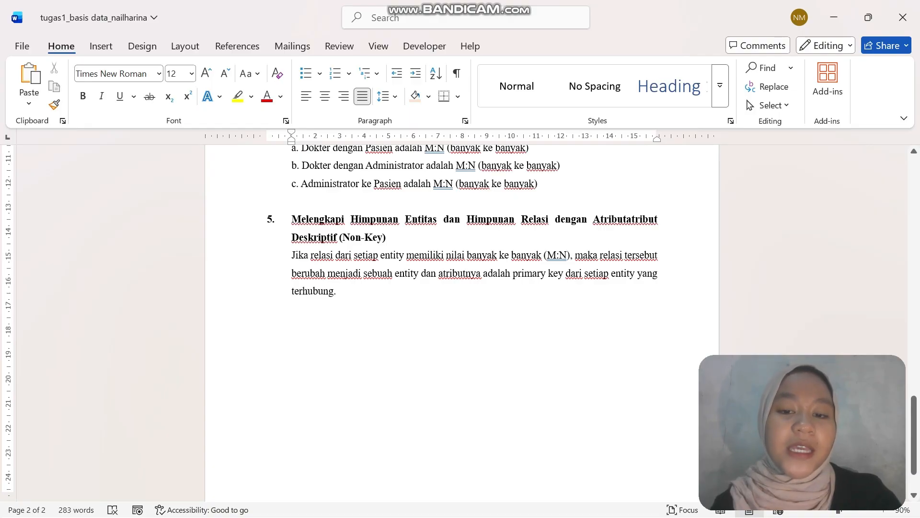
pyautogui.scroll(2, 460, 321)
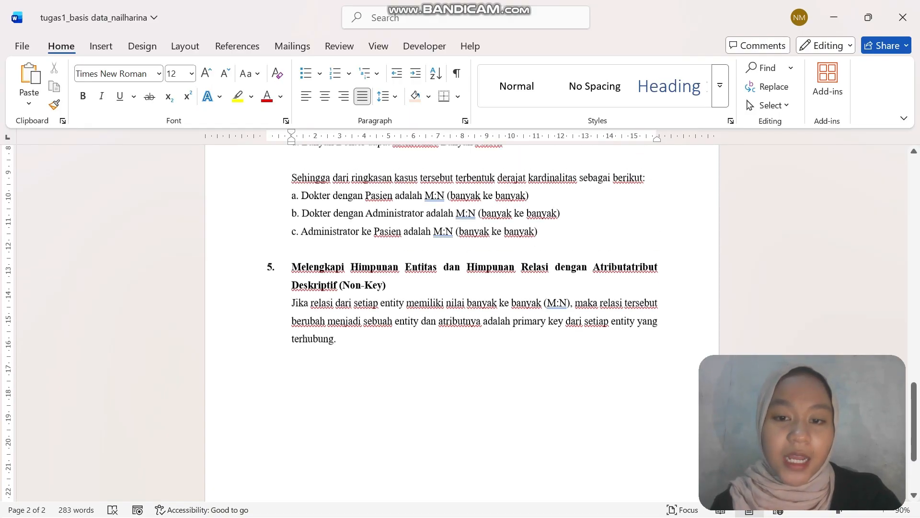
pyautogui.scroll(3, 460, 321)
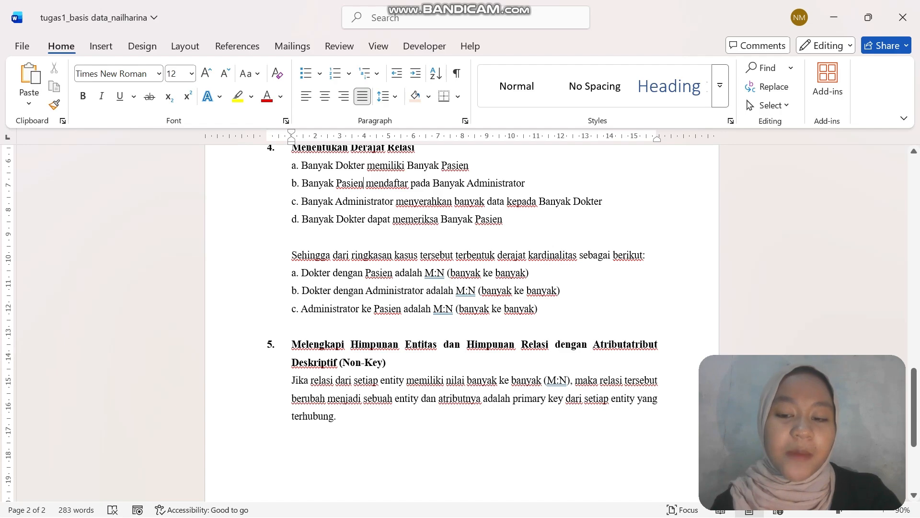
pyautogui.scroll(-1, 460, 321)
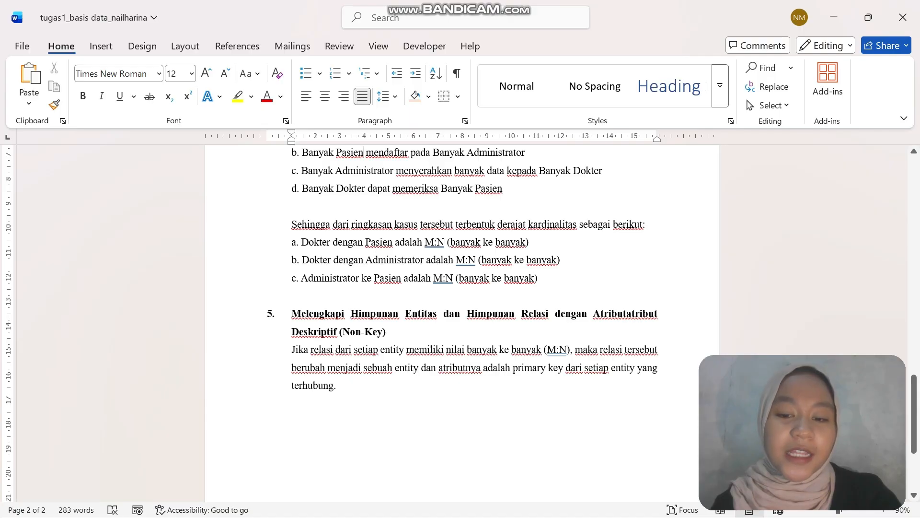
pyautogui.scroll(-1, 460, 321)
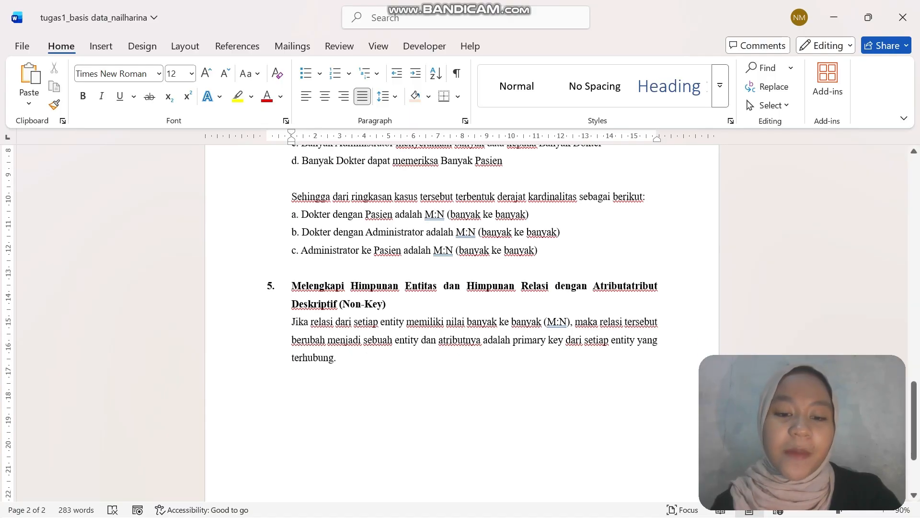
pyautogui.scroll(4, 460, 321)
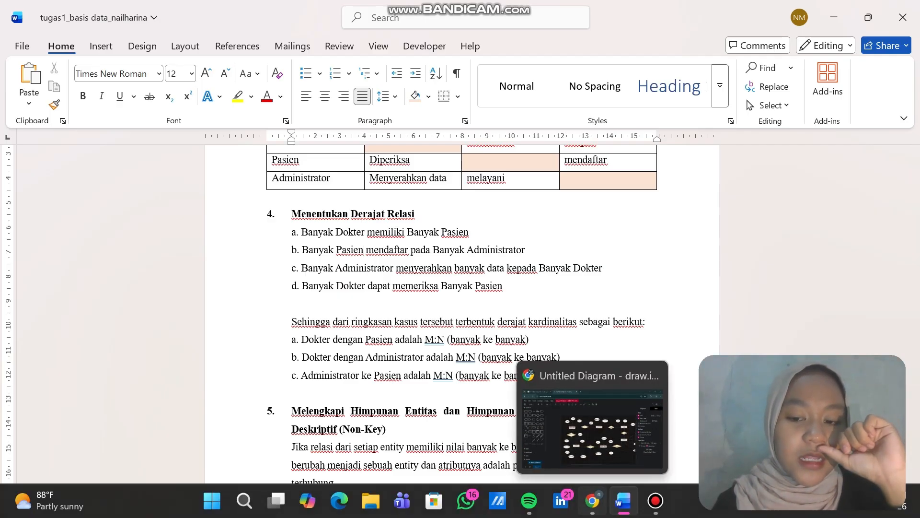
# Step: Switch to the draw.io diagram and examine the hospital ERD around dokter_admin, Dokter and Administrator at 85% zoom
pyautogui.click(592, 501)
pyautogui.hscroll(1, 467, 221)
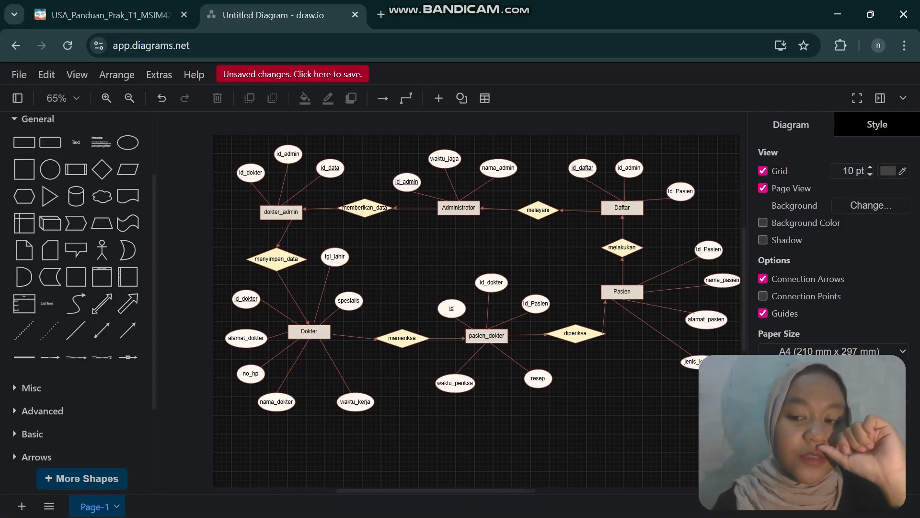
pyautogui.scroll(3, 467, 221)
pyautogui.hscroll(-2, 450, 300)
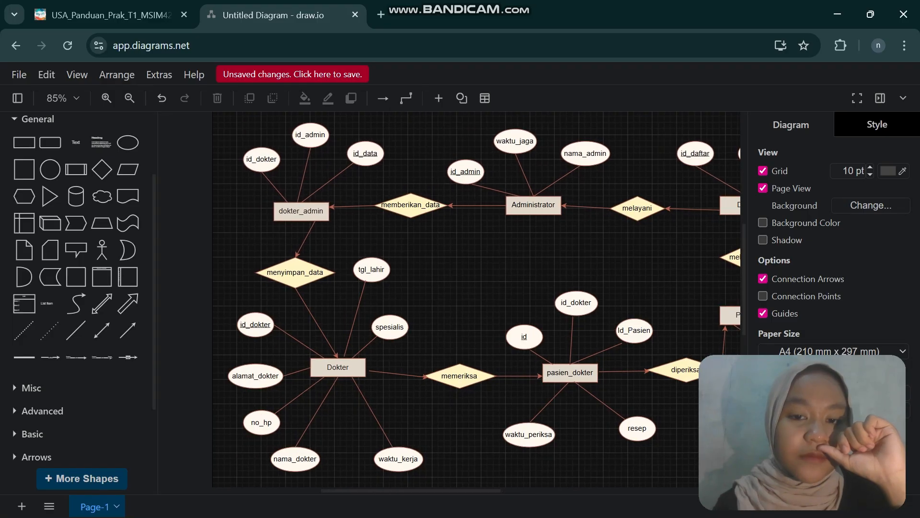
# Step: Examine the hospital ERD from dokter_admin and Dokter across to Daftar and Pasien, including an overview at 70% zoom
pyautogui.scroll(-1, 449, 299)
pyautogui.scroll(1, 449, 299)
pyautogui.hscroll(2, 450, 300)
pyautogui.hscroll(1, 465, 223)
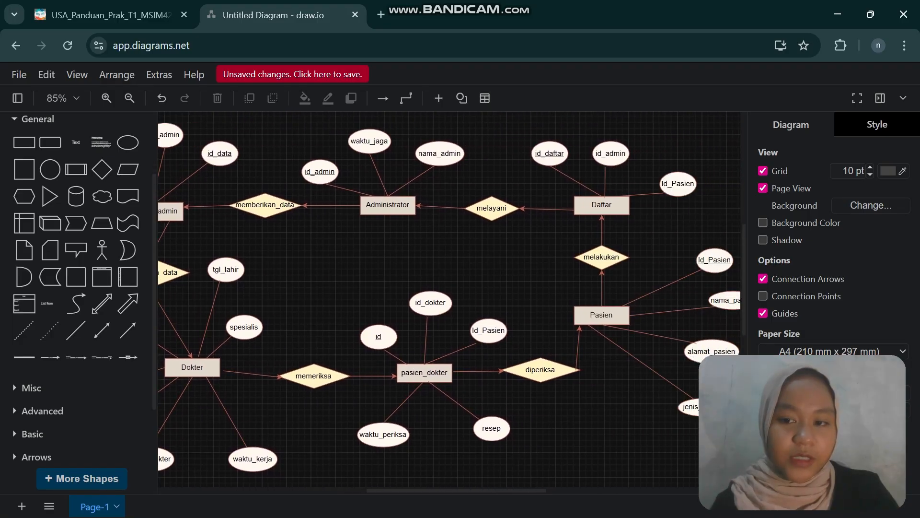
pyautogui.scroll(-3, 465, 223)
pyautogui.hscroll(-1, 465, 223)
pyautogui.hscroll(-1, 450, 307)
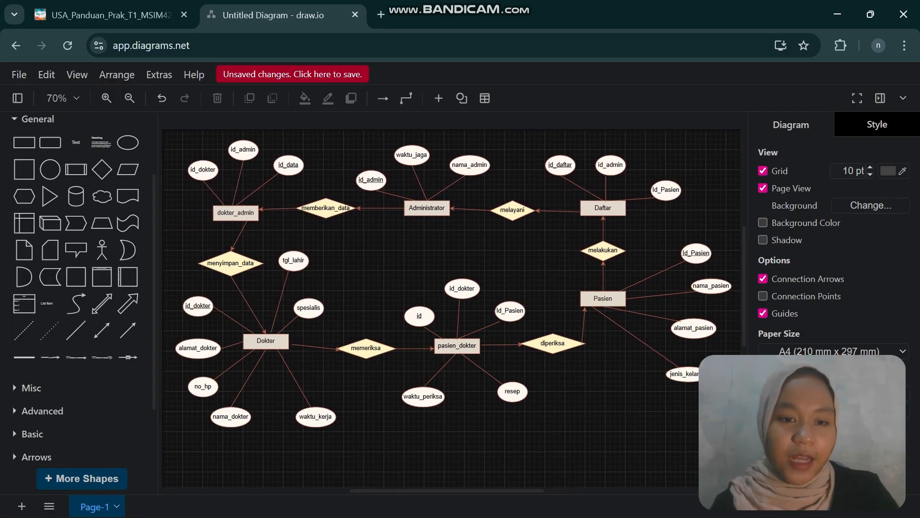
pyautogui.hscroll(2, 451, 306)
pyautogui.scroll(-1, 450, 306)
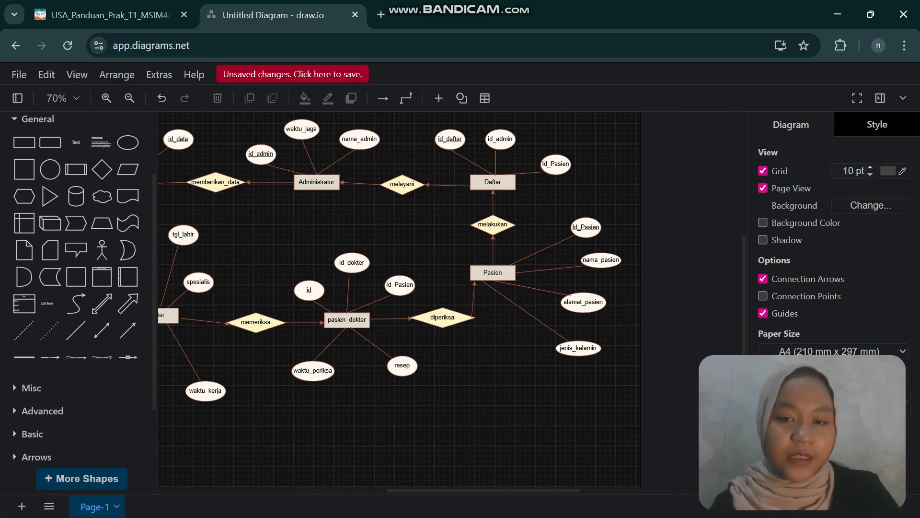
pyautogui.scroll(2, 452, 248)
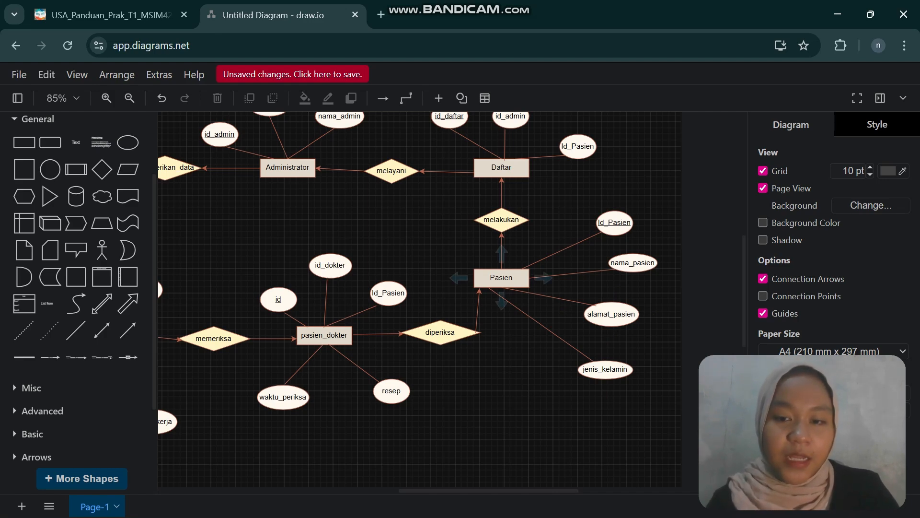
# Step: Nudge the melakukan relationship diamond slightly down between the Daftar and Pasien entities
pyautogui.scroll(3, 501, 274)
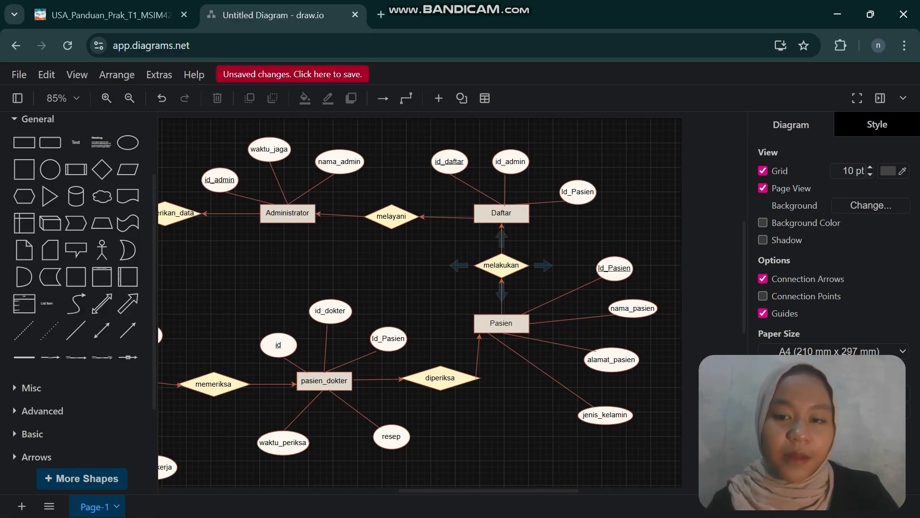
pyautogui.moveTo(501, 265)
pyautogui.mouseDown()
pyautogui.moveTo(526, 269)
pyautogui.moveTo(501, 268)
pyautogui.mouseUp()
pyautogui.click(551, 291)
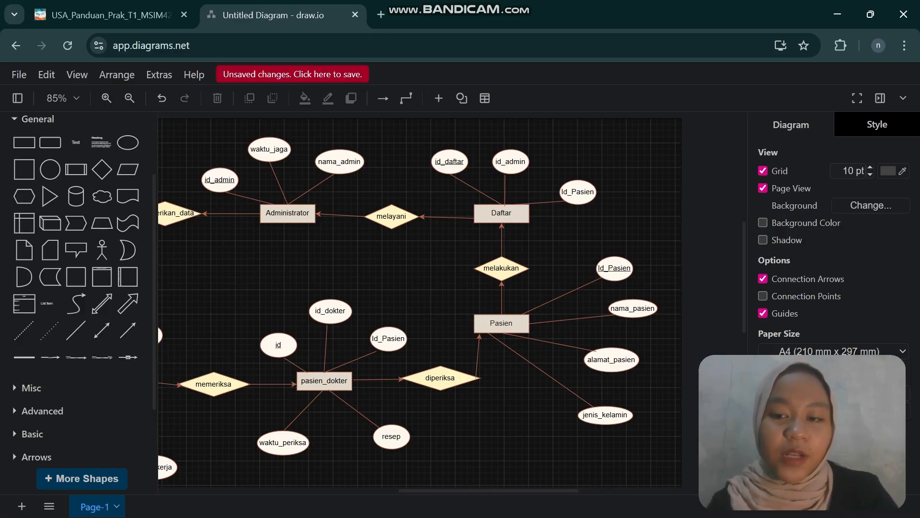
# Step: Examine the Pasien entity and its underlined Id_Pasien attribute, selecting each one and clearing the selection
pyautogui.click(614, 268)
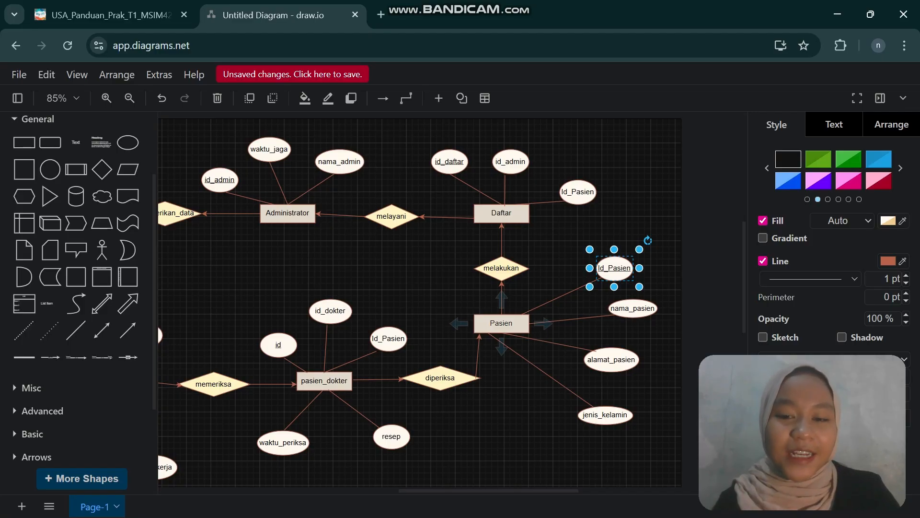
pyautogui.click(502, 323)
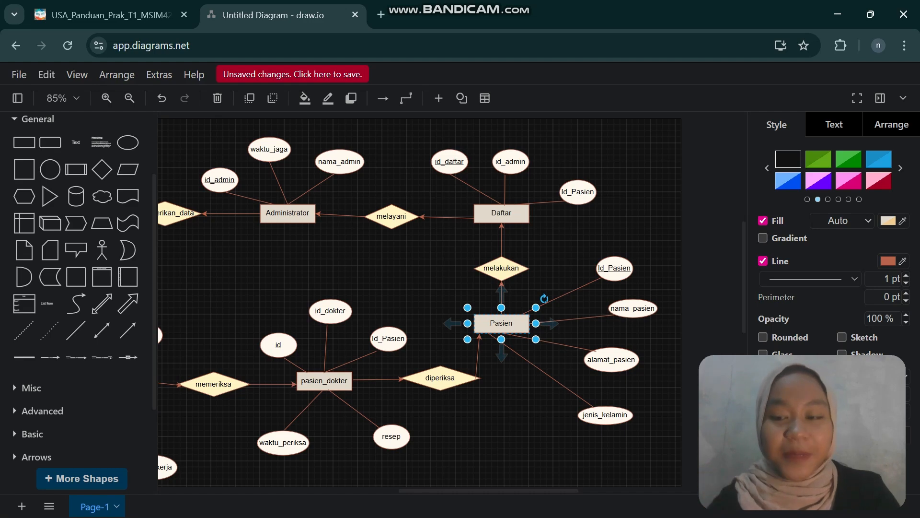
pyautogui.click(512, 407)
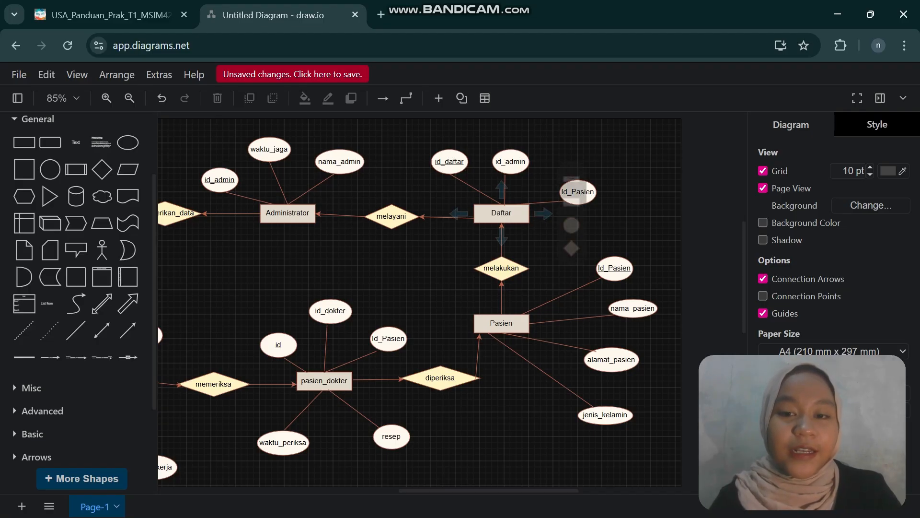
# Step: Examine the Daftar entity and its id_daftar key, following melayani and memberikan_data across to Administrator and dokter_admin
pyautogui.click(502, 213)
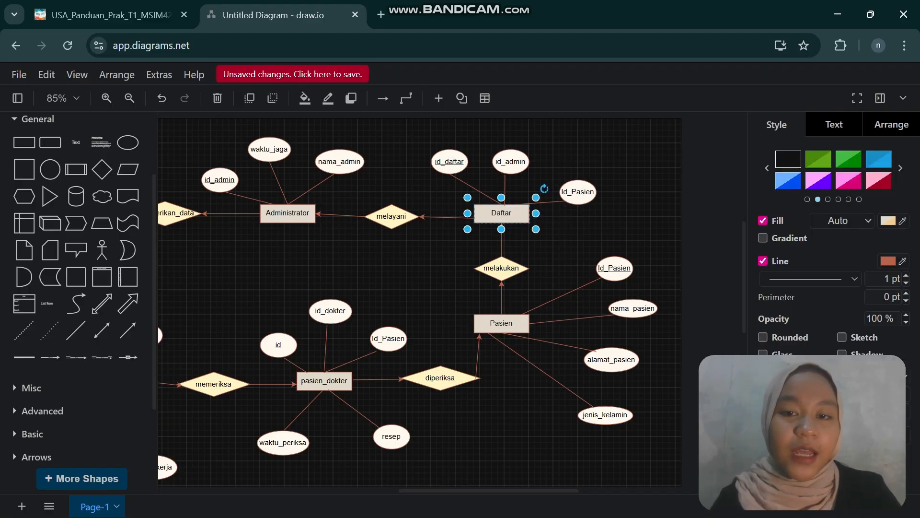
pyautogui.click(449, 161)
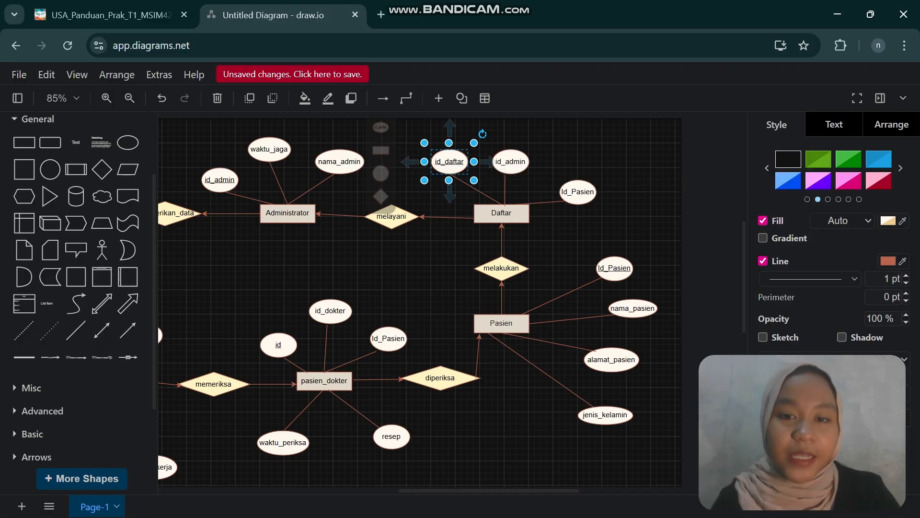
pyautogui.click(422, 189)
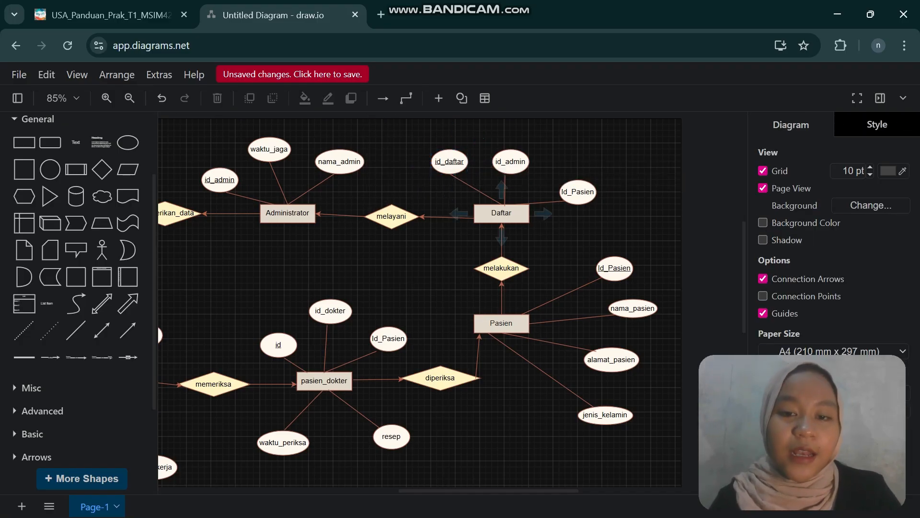
pyautogui.hscroll(-3, 417, 234)
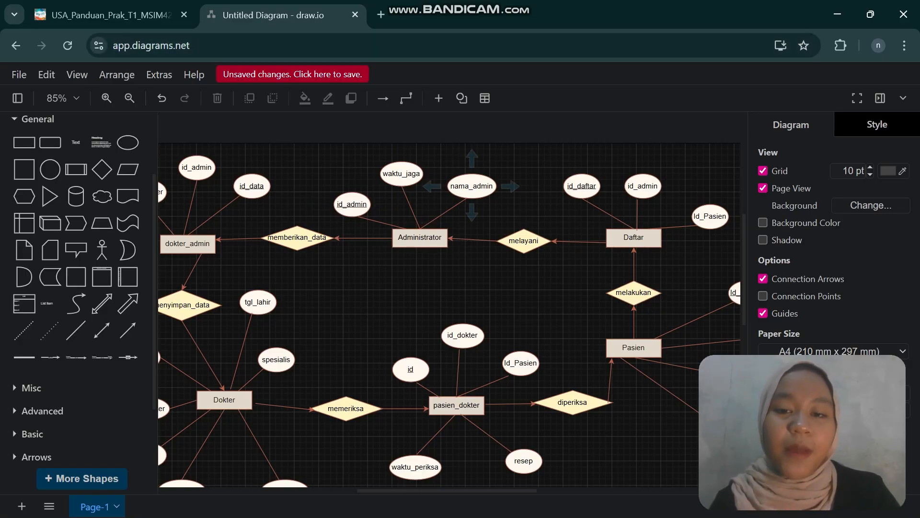
pyautogui.hscroll(-5, 449, 315)
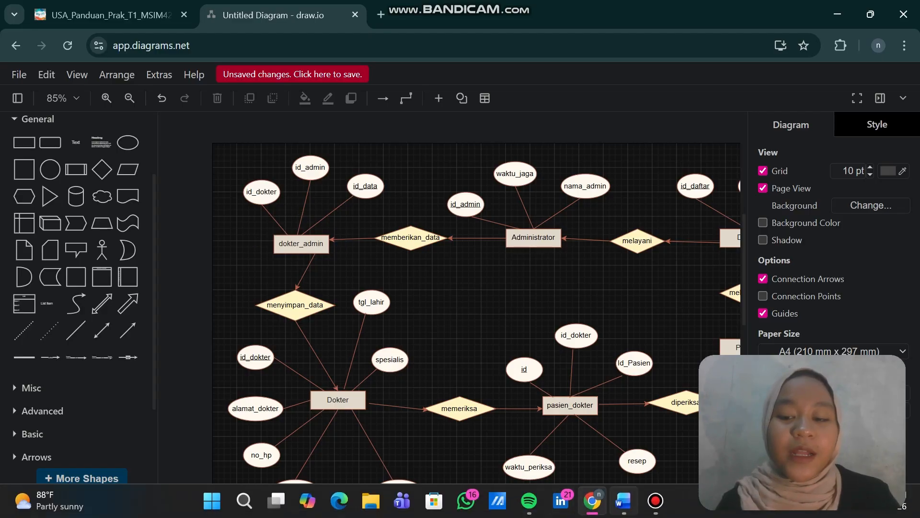
# Step: Switch to the Word document and review ERD steps 4 and 3 back up to the entities and attributes in steps 1 and 2
pyautogui.click(623, 511)
pyautogui.scroll(-2, 462, 321)
pyautogui.scroll(2, 462, 321)
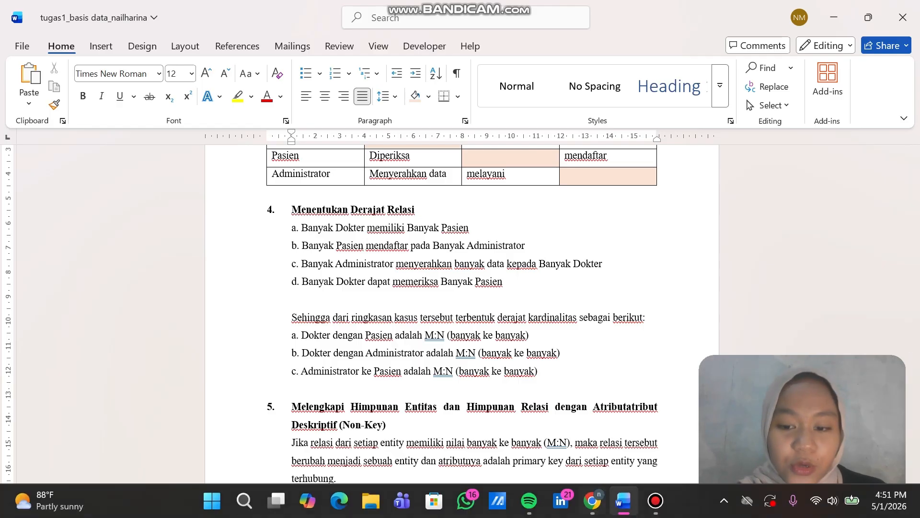
pyautogui.scroll(12, 462, 312)
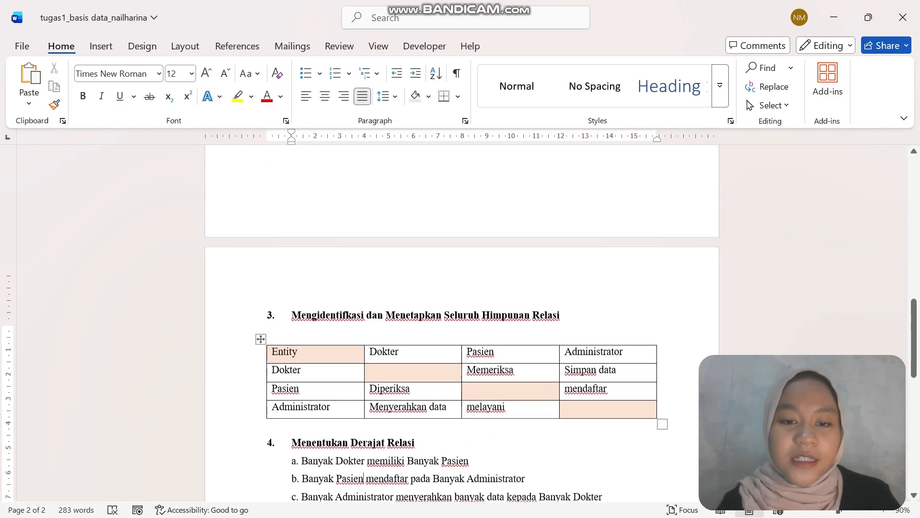
pyautogui.scroll(1, 462, 311)
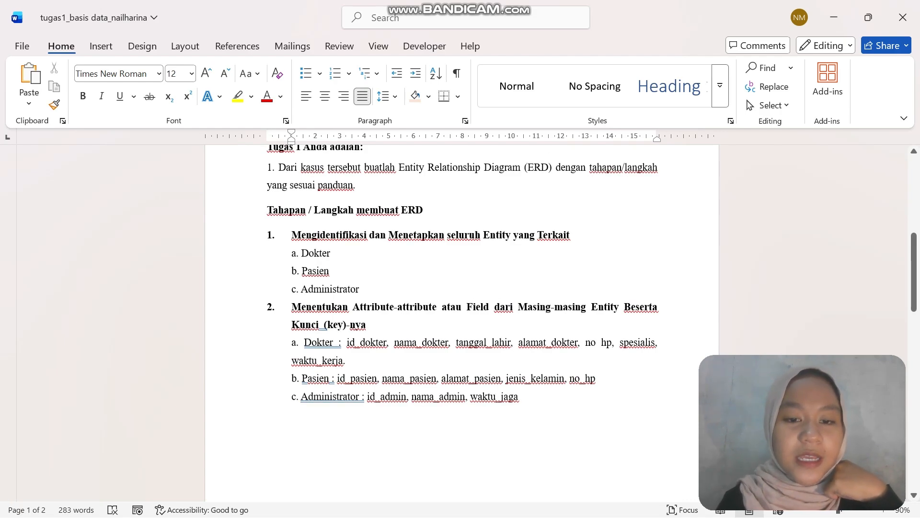
# Step: Return to the draw.io diagram and examine how dokter_admin links Administrator and Dokter through memberikan_data and menyimpan_data
pyautogui.hotkey('alt', 'Tab')
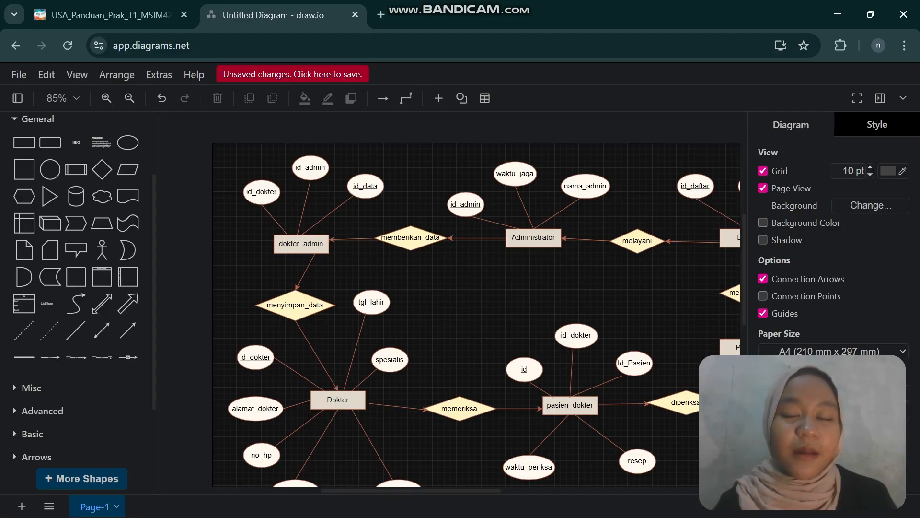
pyautogui.scroll(-1, 453, 299)
pyautogui.scroll(1, 452, 300)
pyautogui.hscroll(1, 452, 299)
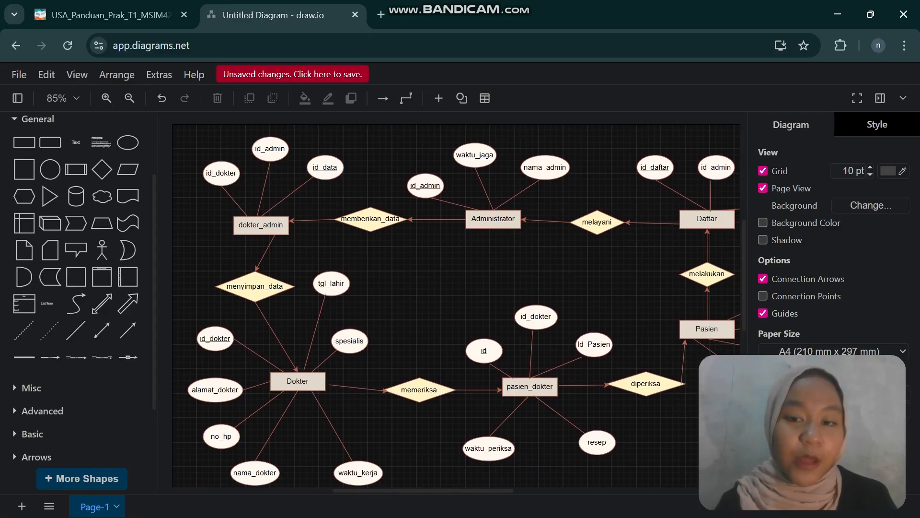
pyautogui.scroll(-1, 452, 300)
pyautogui.hscroll(2, 452, 300)
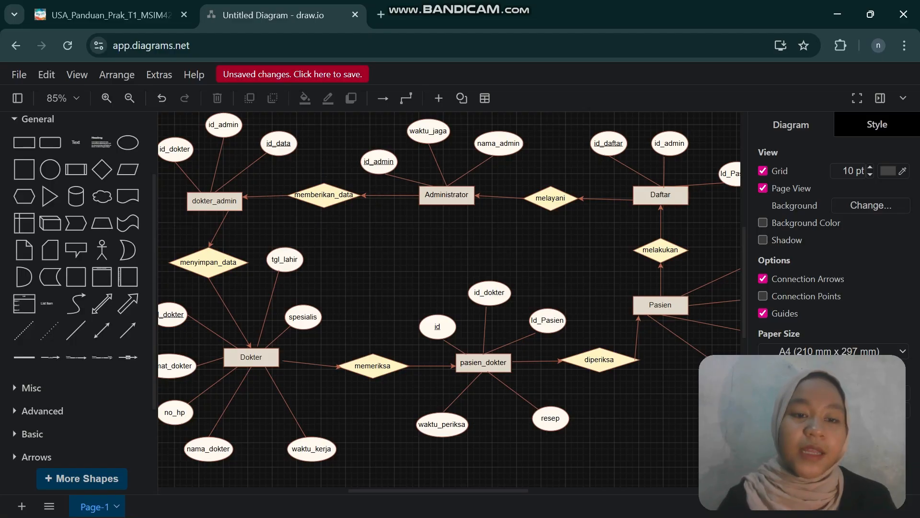
pyautogui.hscroll(-1, 214, 201)
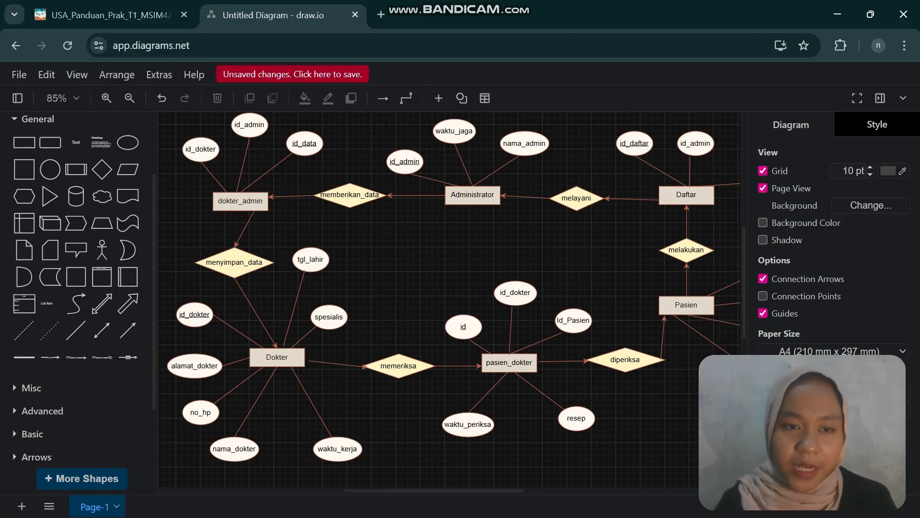
pyautogui.scroll(1, 214, 201)
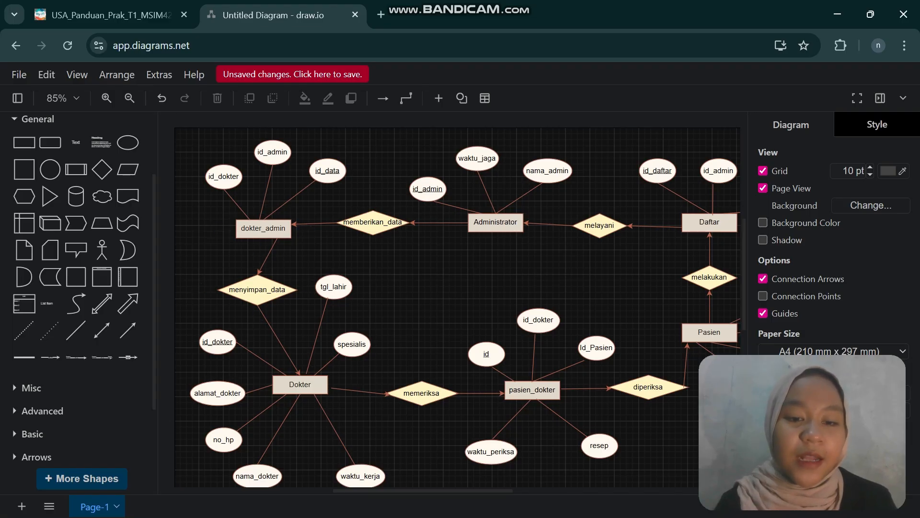
# Step: Examine the Dokter entity and its attributes, following memeriksa through pasien_dokter and diperiksa to Pasien
pyautogui.click(300, 384)
pyautogui.click(383, 336)
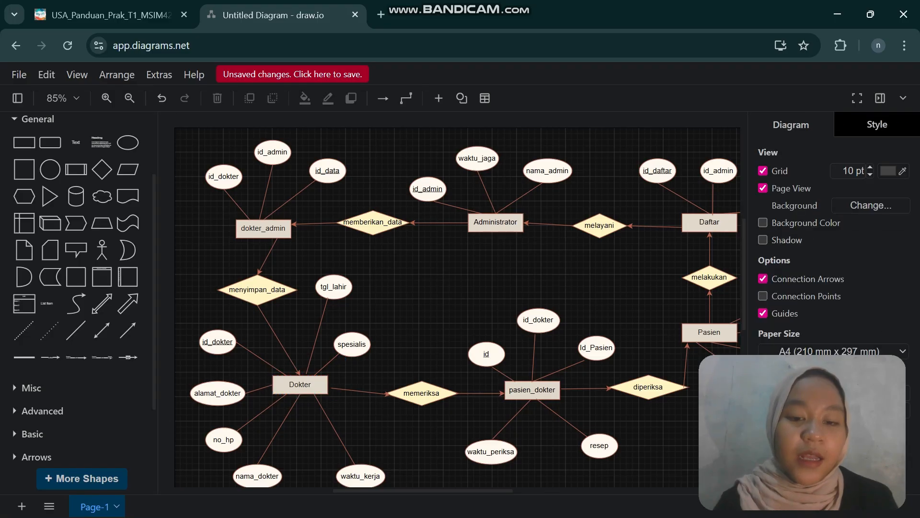
pyautogui.scroll(-1, 383, 336)
pyautogui.scroll(-1, 383, 336)
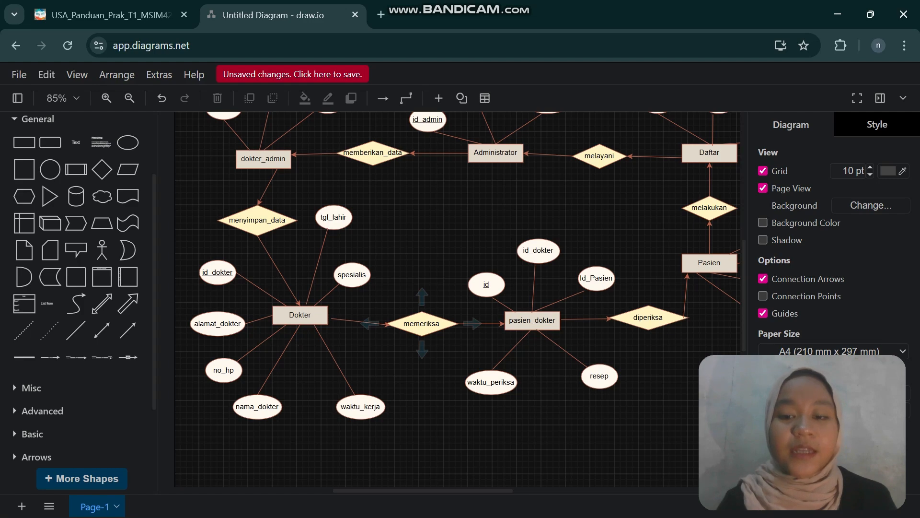
pyautogui.hscroll(1, 527, 321)
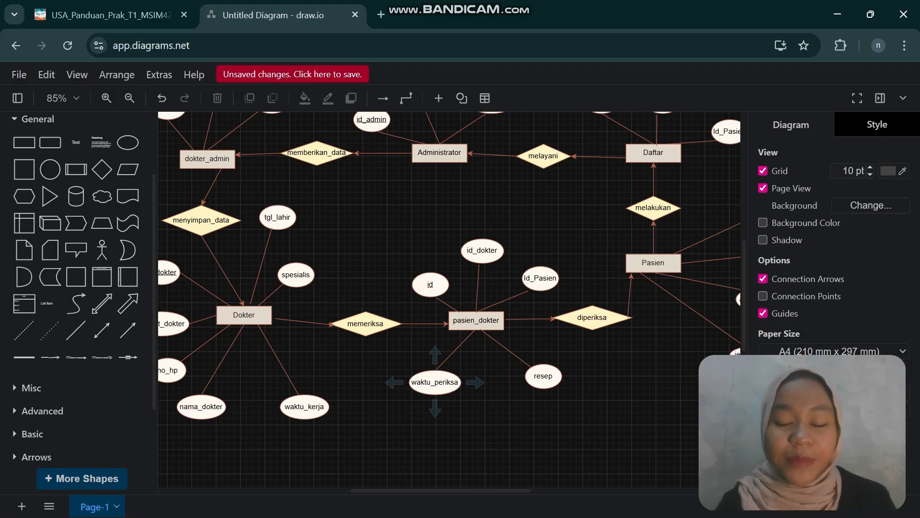
pyautogui.hscroll(3, 449, 301)
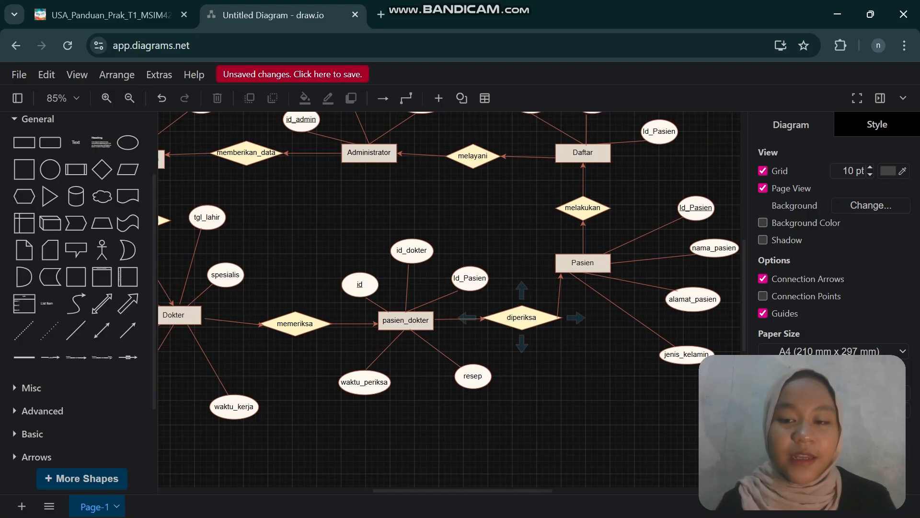
# Step: Zoom out to 60% and view the complete hospital ERD from dokter_admin and Dokter to Daftar and Pasien
pyautogui.scroll(1, 583, 262)
pyautogui.scroll(-2, 583, 262)
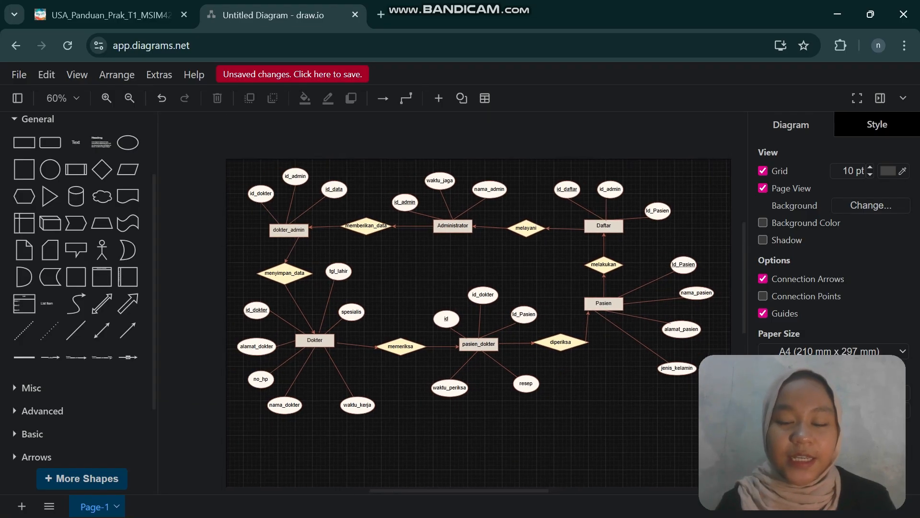
pyautogui.hscroll(2, 453, 302)
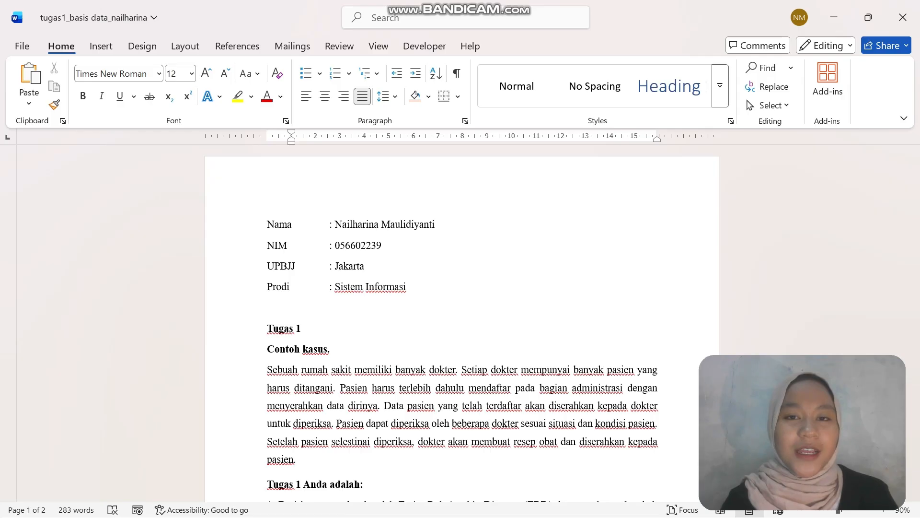